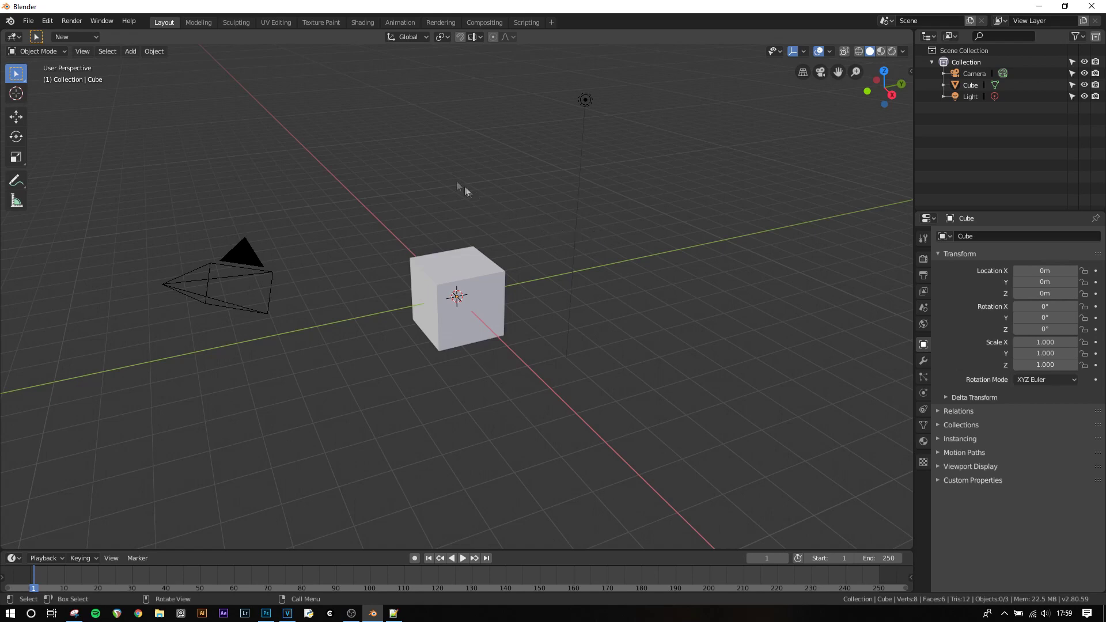
Step: Set the default F-Curve interpolation to Linear in Preferences and save the preferences
{"action": "left_click", "coordinate": [44, 23]}
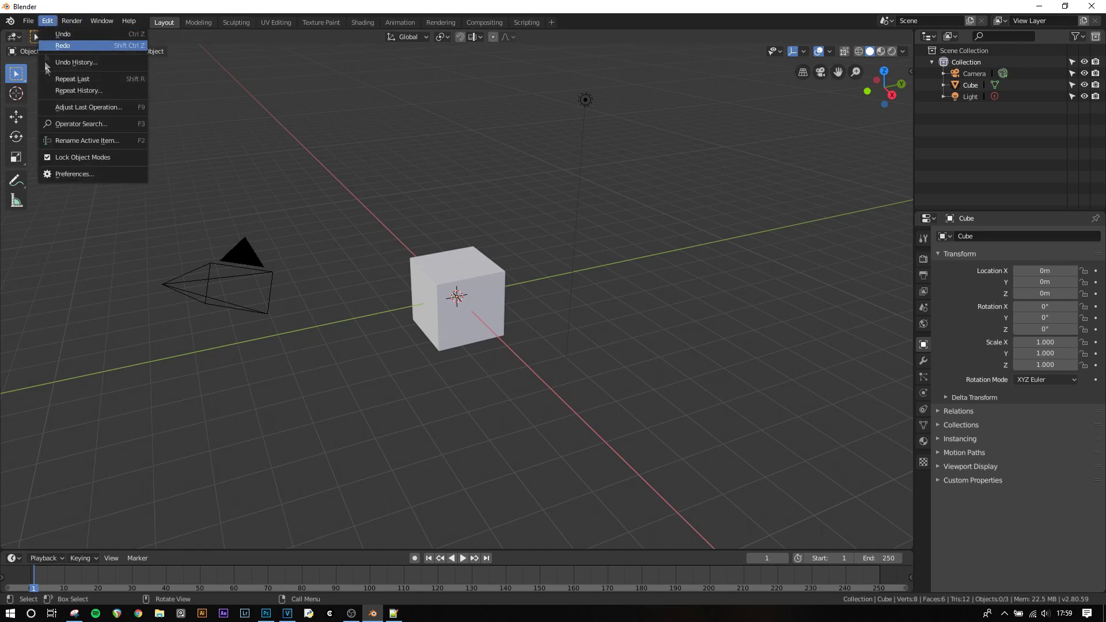
{"action": "left_click", "coordinate": [59, 174]}
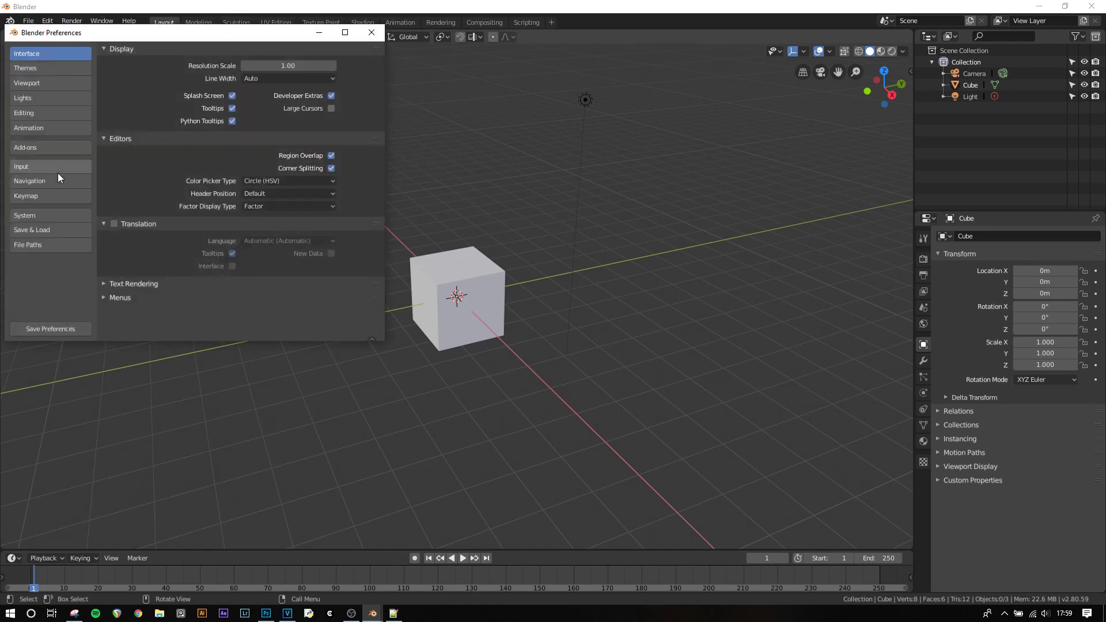
{"action": "left_click", "coordinate": [57, 127]}
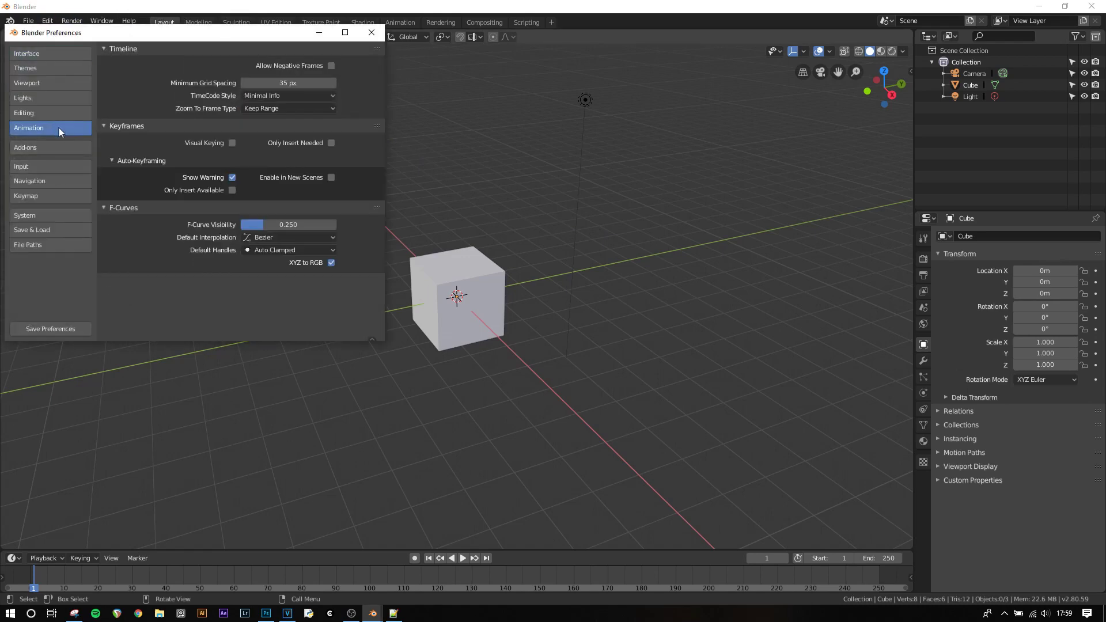
{"action": "left_click", "coordinate": [287, 235]}
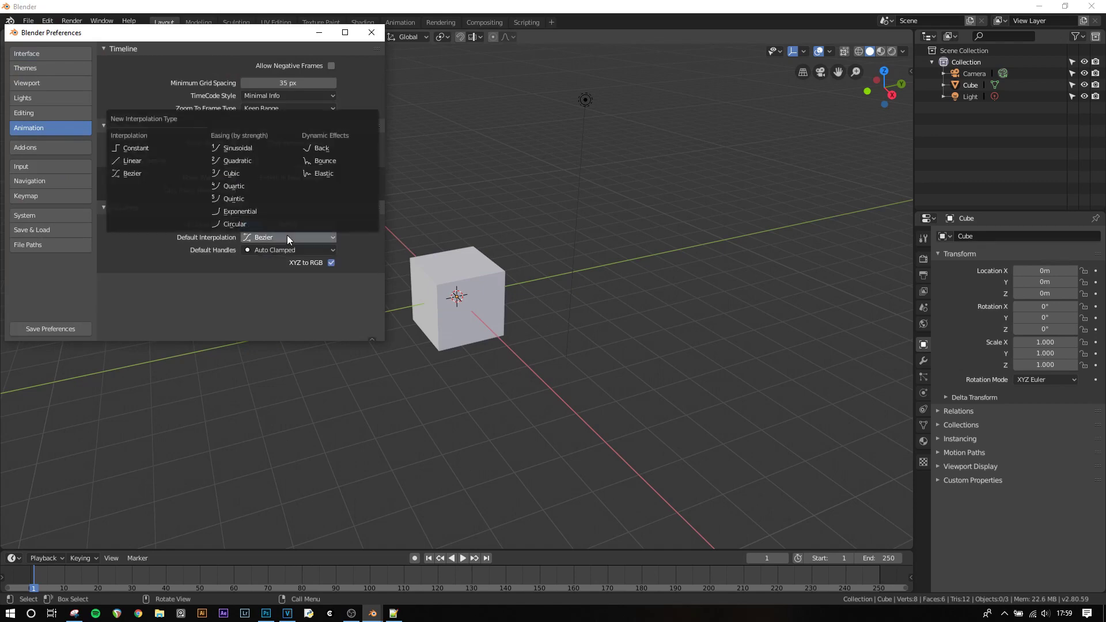
{"action": "left_click", "coordinate": [162, 161]}
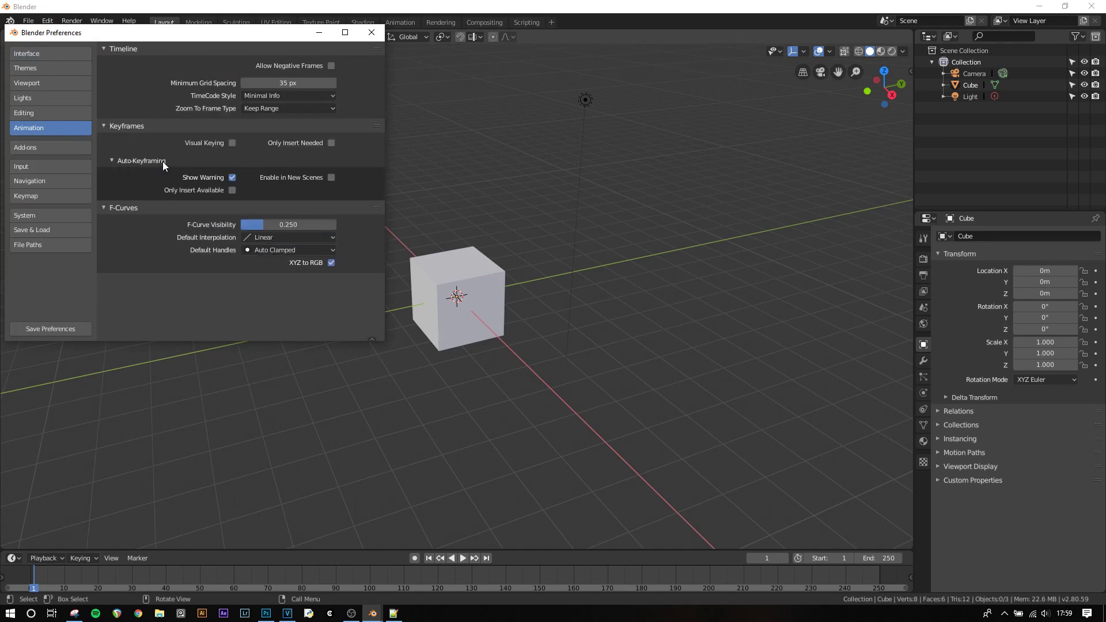
{"action": "left_click", "coordinate": [50, 329]}
{"action": "left_click", "coordinate": [461, 305]}
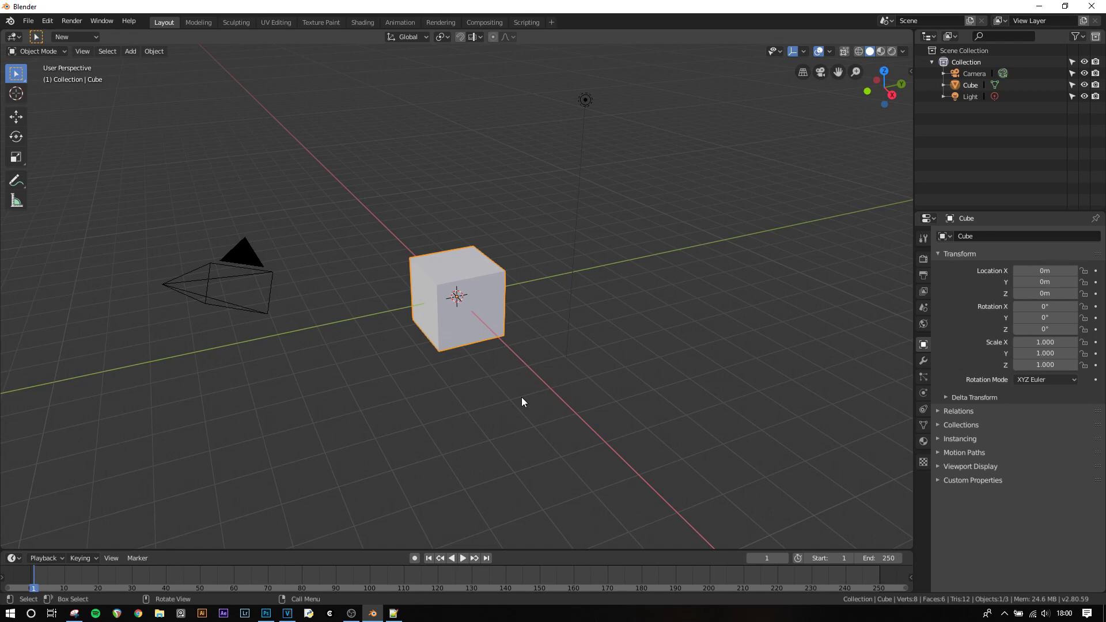
Step: Key the cube's location at frame 1, then move it 4 m along X and key it at frame 60
{"action": "key", "text": "i"}
{"action": "left_click", "coordinate": [503, 389]}
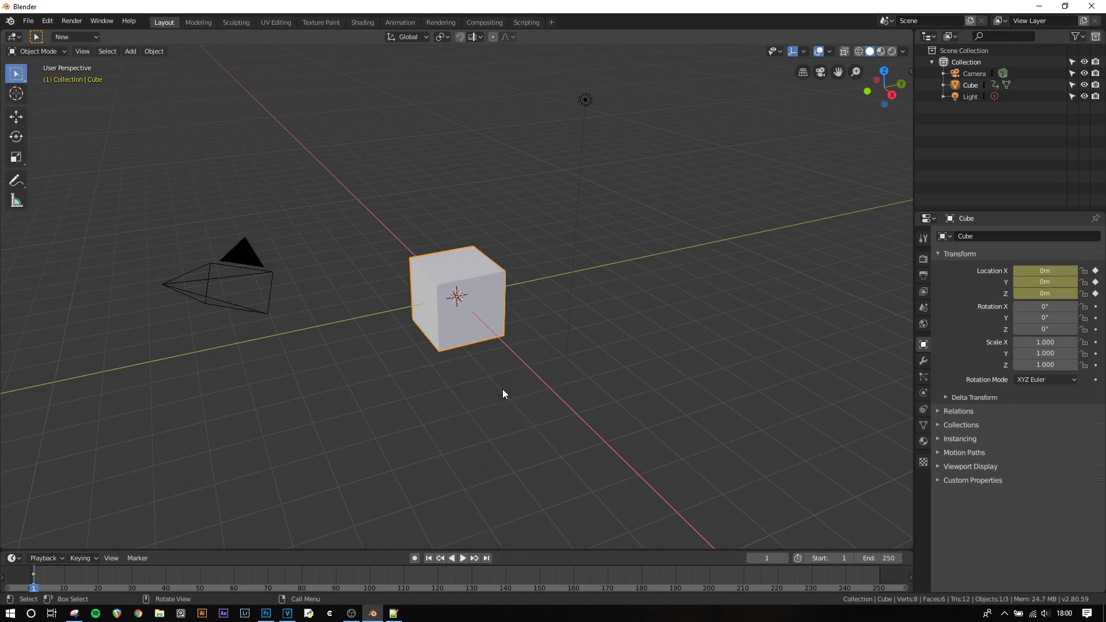
{"action": "left_click", "coordinate": [233, 575]}
{"action": "key", "text": "g"}
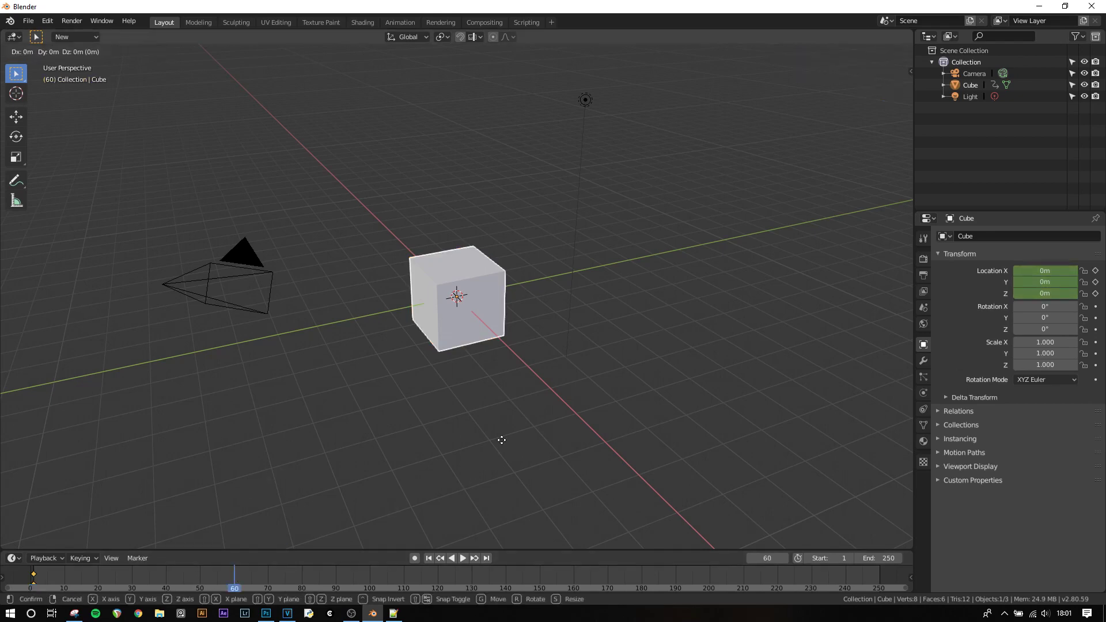
{"action": "key", "text": "x"}
{"action": "key", "text": "4"}
{"action": "key", "text": "Return"}
{"action": "key", "text": "i"}
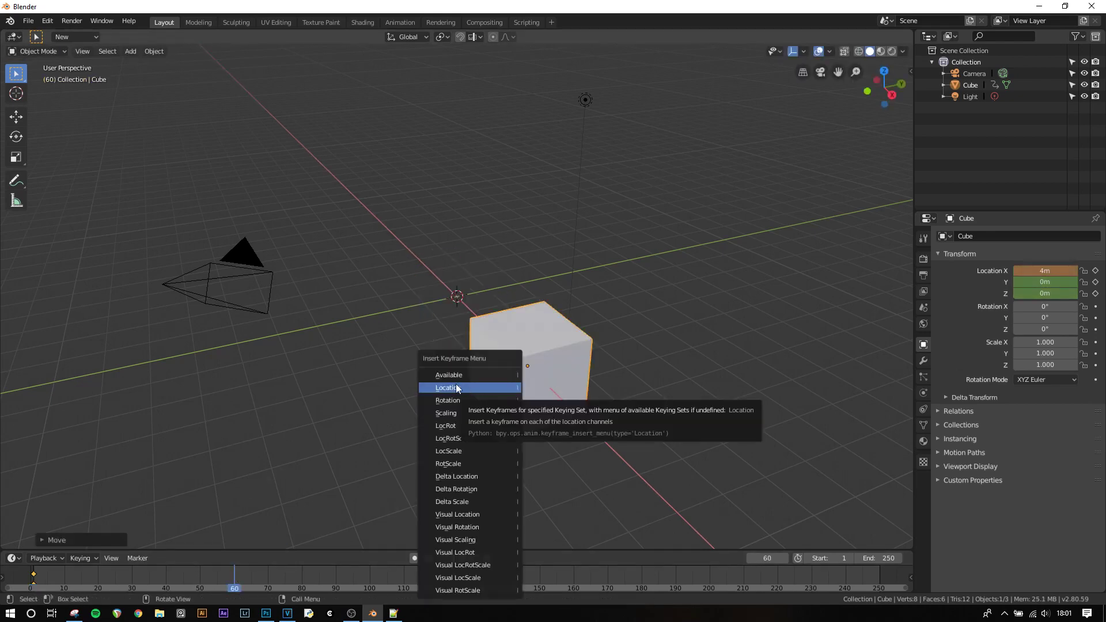
{"action": "left_click", "coordinate": [457, 388]}
Step: Move the cube back to X 0 and key its location at frame 120
{"action": "left_click", "coordinate": [438, 574]}
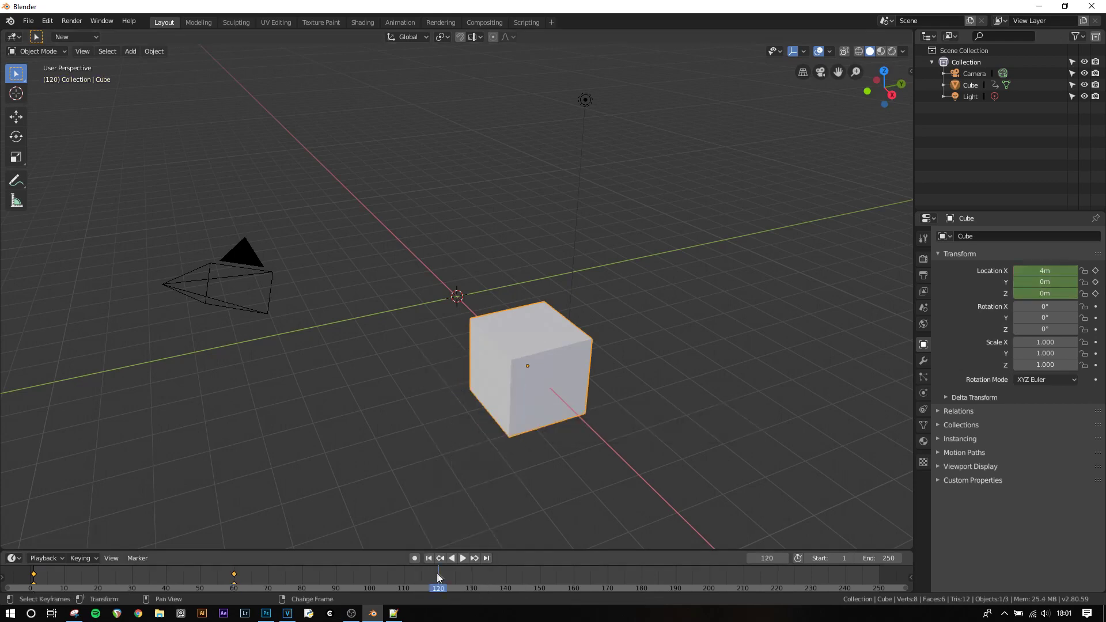
{"action": "type", "text": "g"}
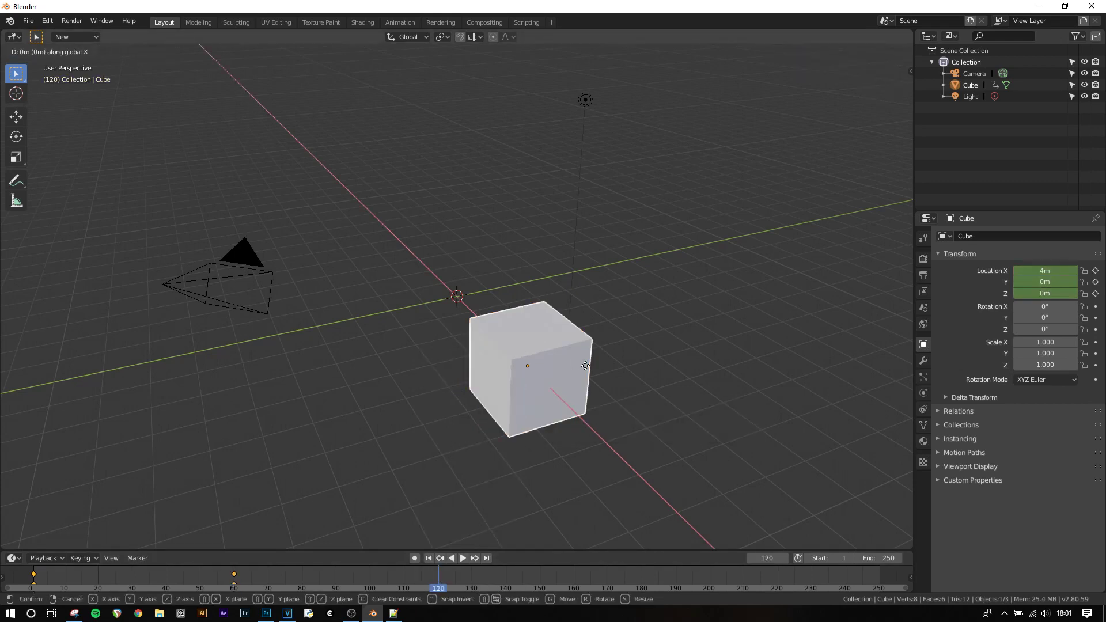
{"action": "type", "text": "-4"}
{"action": "key", "text": "Return"}
{"action": "key", "text": "i"}
{"action": "left_click", "coordinate": [587, 369]}
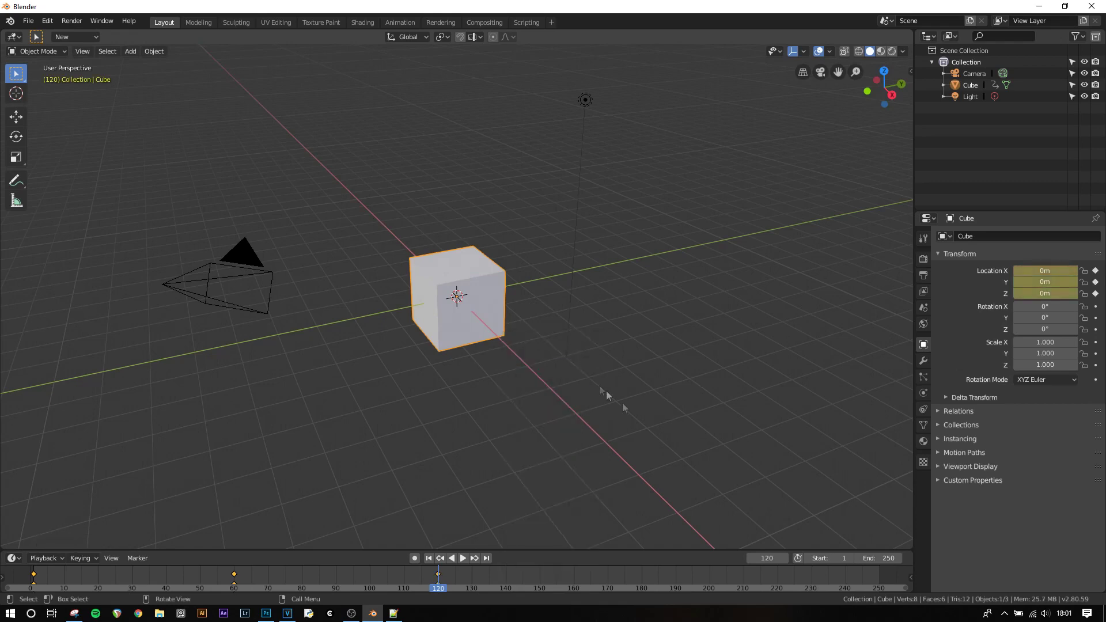
Step: Set the scene end frame to 120 and play the animation from the start
{"action": "left_click", "coordinate": [878, 559]}
{"action": "type", "text": "12"}
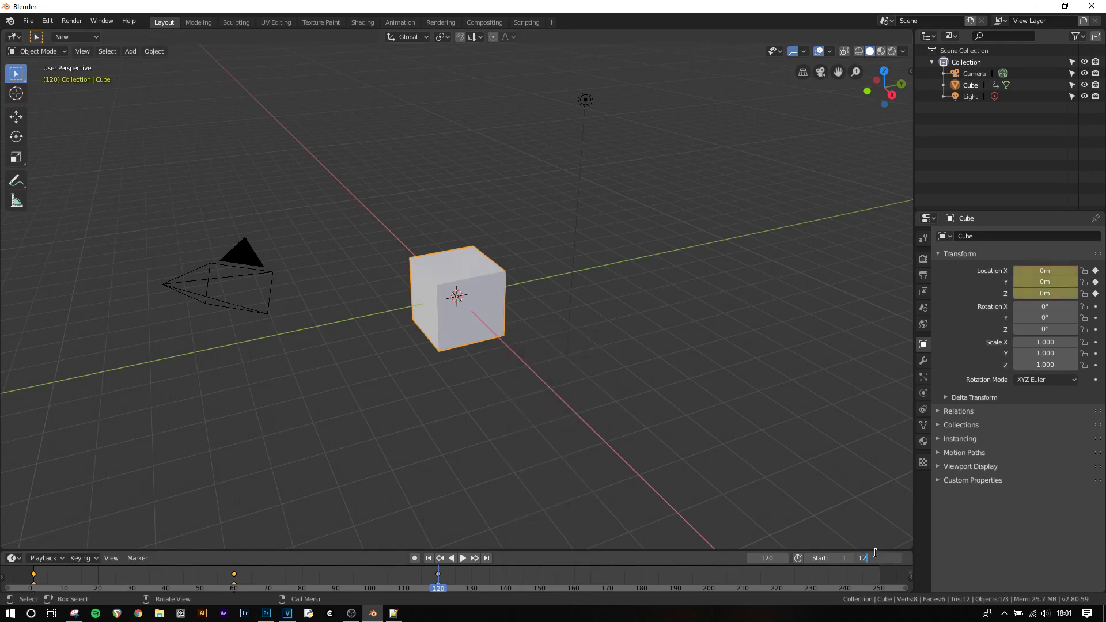
{"action": "type", "text": "0"}
{"action": "key", "text": "Return"}
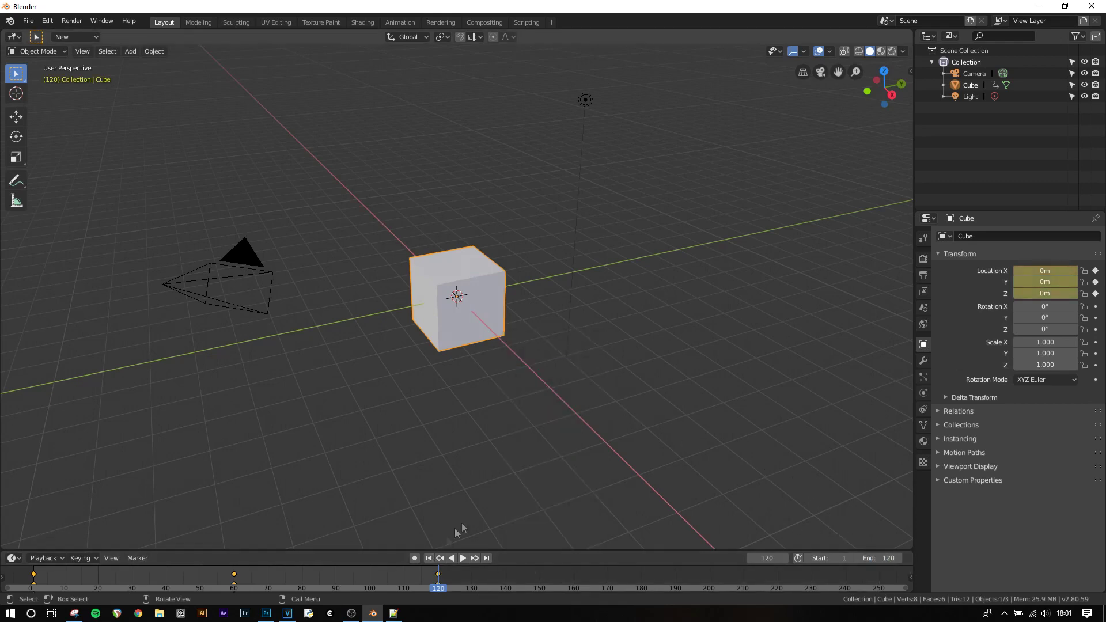
{"action": "left_click", "coordinate": [429, 559]}
{"action": "key", "text": "space"}
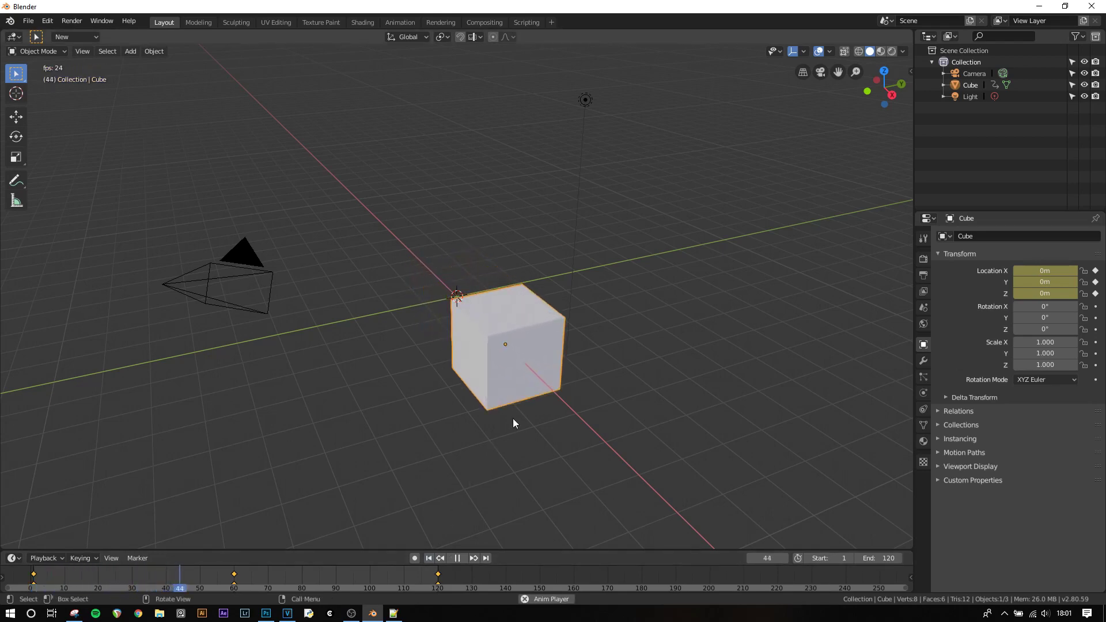
{"action": "key", "text": "space"}
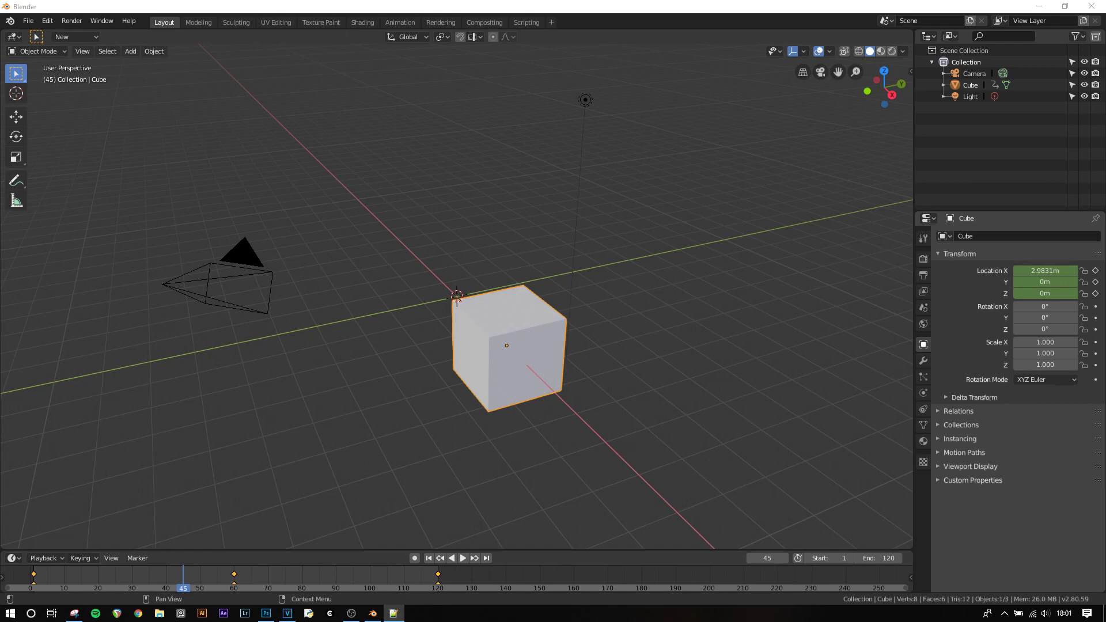
Step: Switch to the Animation workspace and review the Dope Sheet's keyframe Interpolation Mode options
{"action": "left_click", "coordinate": [397, 24]}
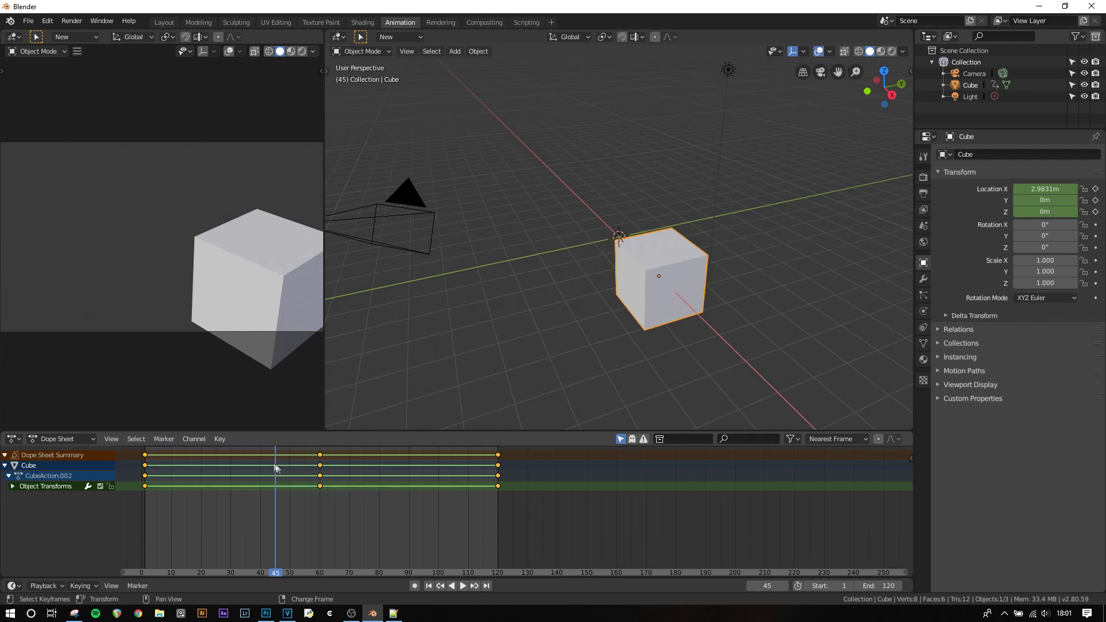
{"action": "left_click", "coordinate": [220, 439]}
{"action": "mouse_move", "coordinate": [286, 271]}
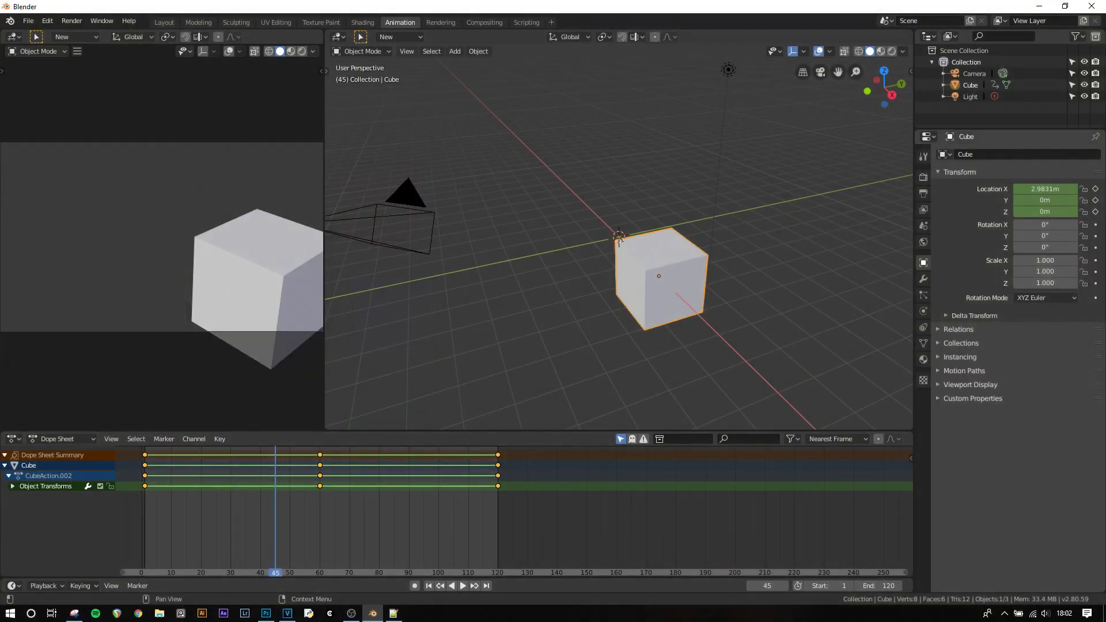
{"action": "key", "text": "alt+Tab"}
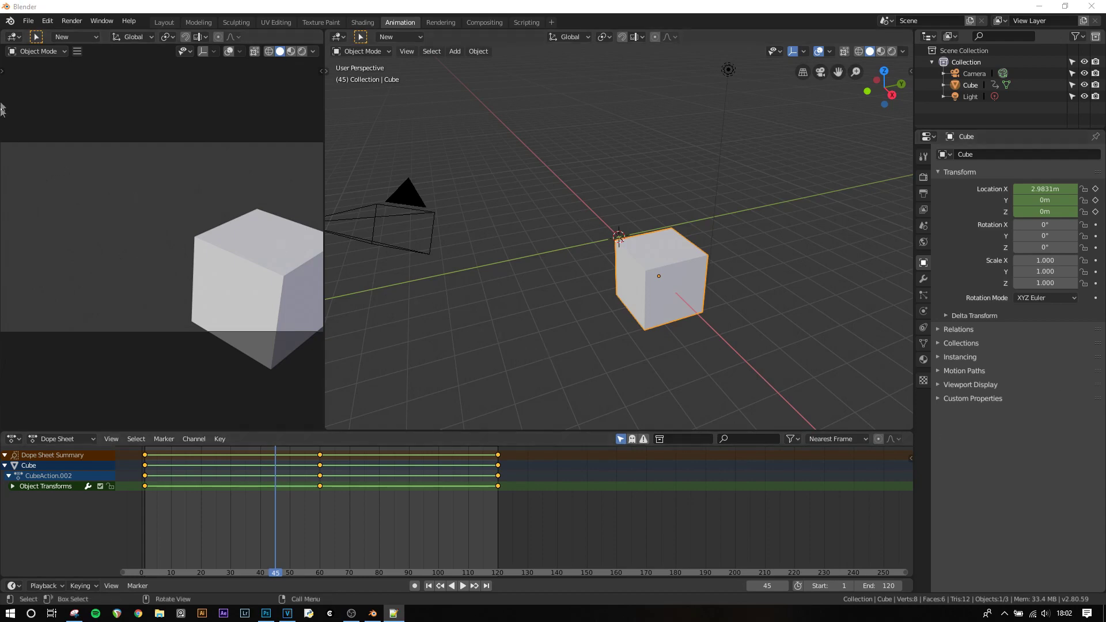
Step: Turn the top-left area into a Graph Editor showing the cube's location channels
{"action": "left_click", "coordinate": [14, 36]}
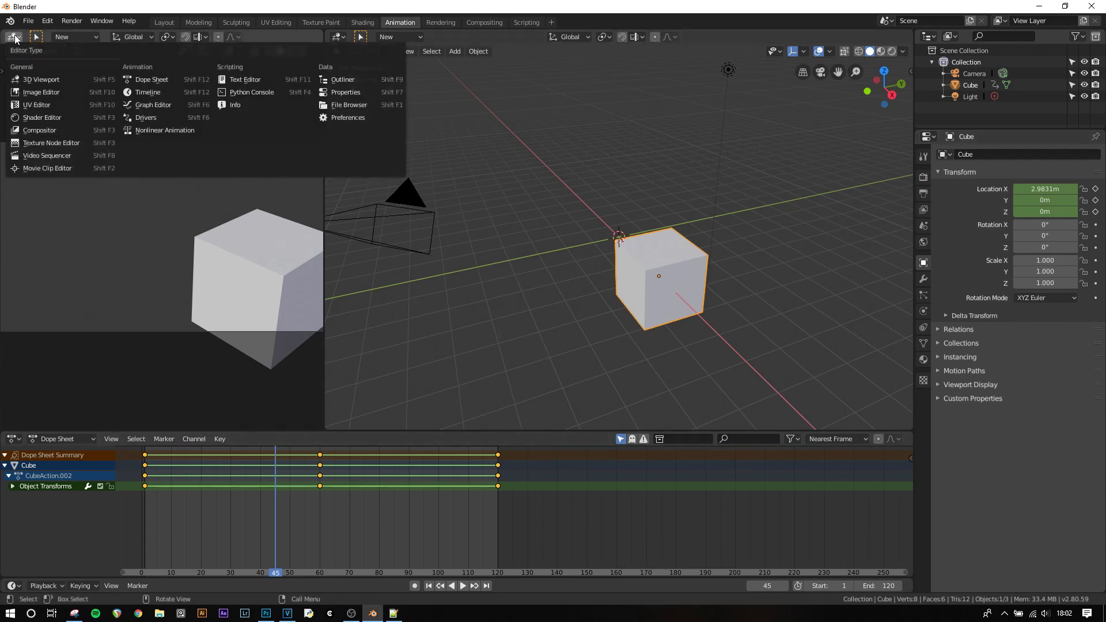
{"action": "left_click", "coordinate": [135, 104]}
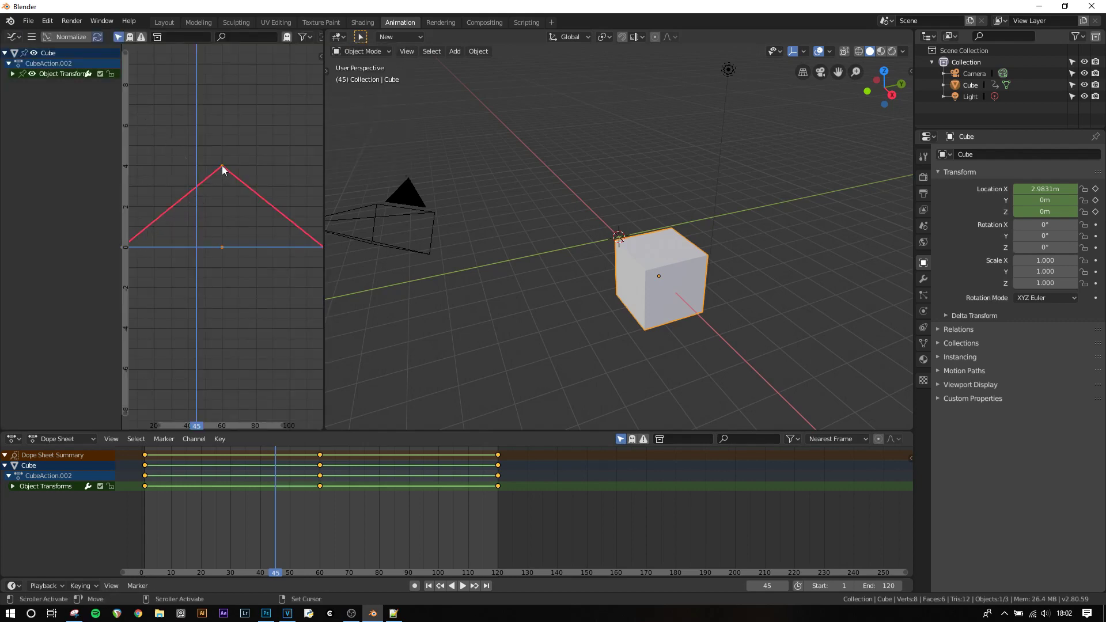
{"action": "left_click", "coordinate": [12, 74]}
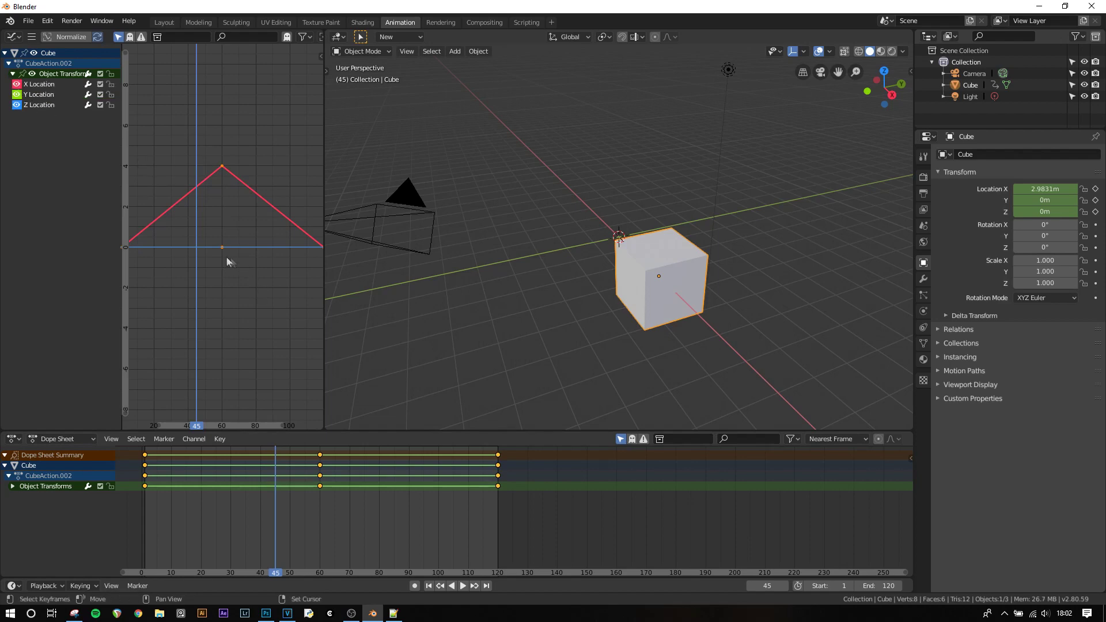
Step: Set all the X Location keyframes to Bezier interpolation
{"action": "left_click", "coordinate": [226, 168]}
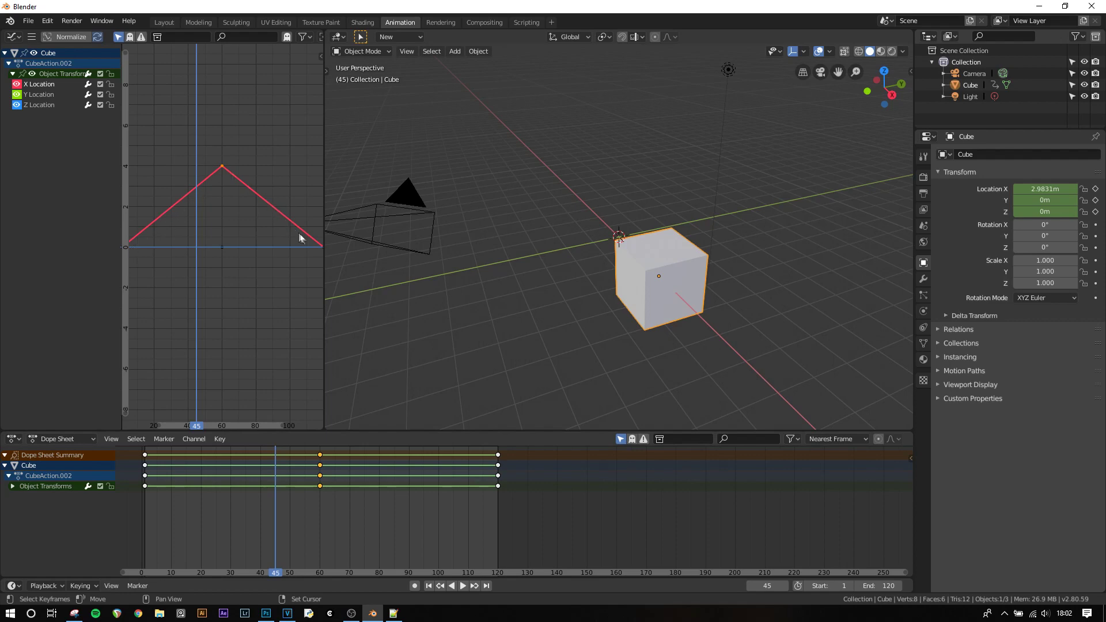
{"action": "key", "text": "a"}
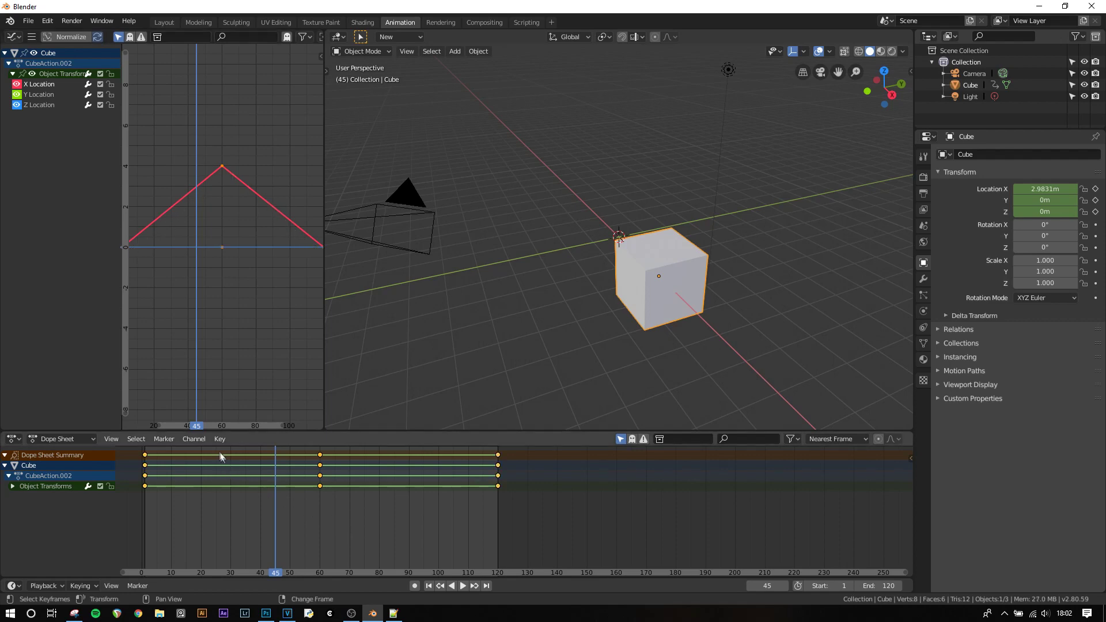
{"action": "left_click", "coordinate": [220, 439]}
{"action": "left_click", "coordinate": [161, 253]}
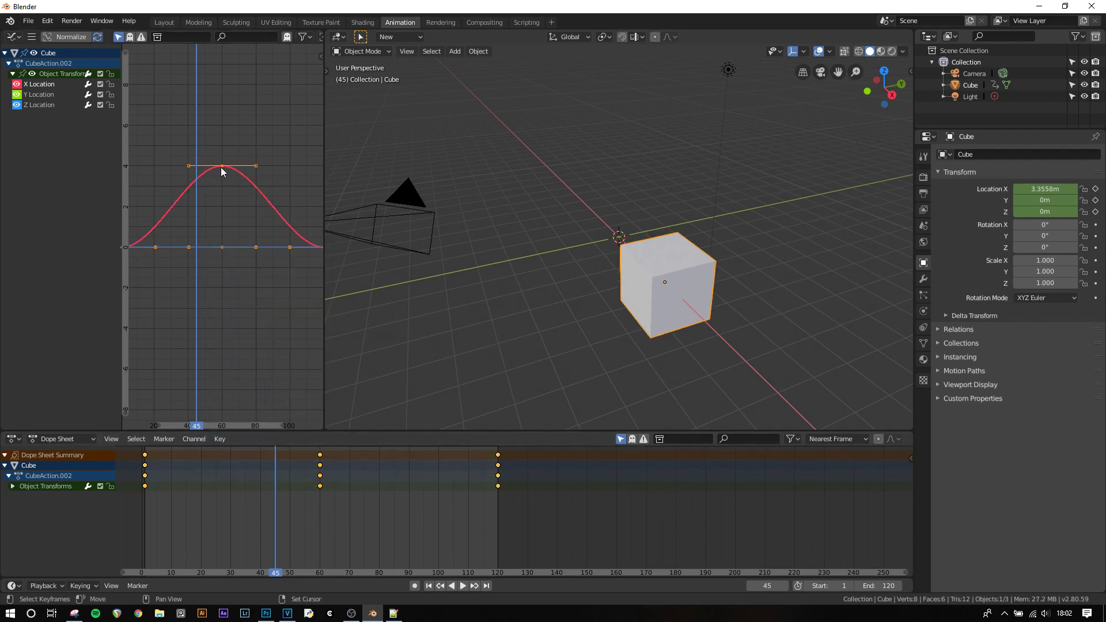
Step: Drag the first keyframe's handle upward to steepen the start, then play to check it
{"action": "left_click", "coordinate": [188, 167]}
{"action": "scroll", "coordinate": [164, 265], "scroll_direction": "left", "scroll_amount": 2, "text": "ctrl"}
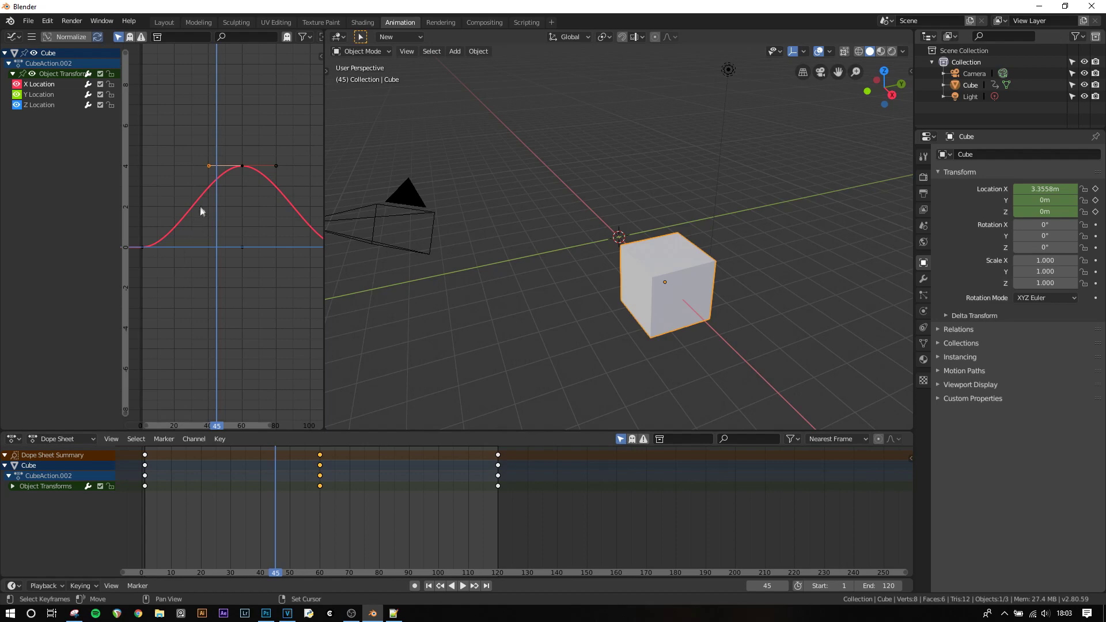
{"action": "left_click", "coordinate": [144, 247]}
{"action": "left_click_drag", "start_coordinate": [175, 248], "coordinate": [154, 175]}
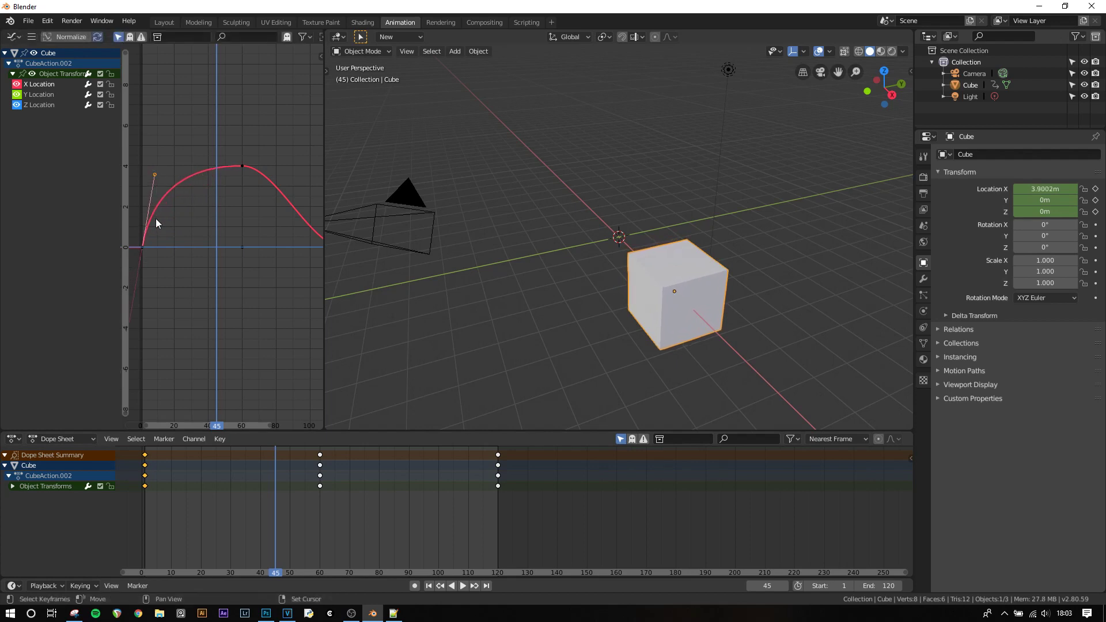
{"action": "left_click", "coordinate": [429, 586]}
{"action": "key", "text": "space"}
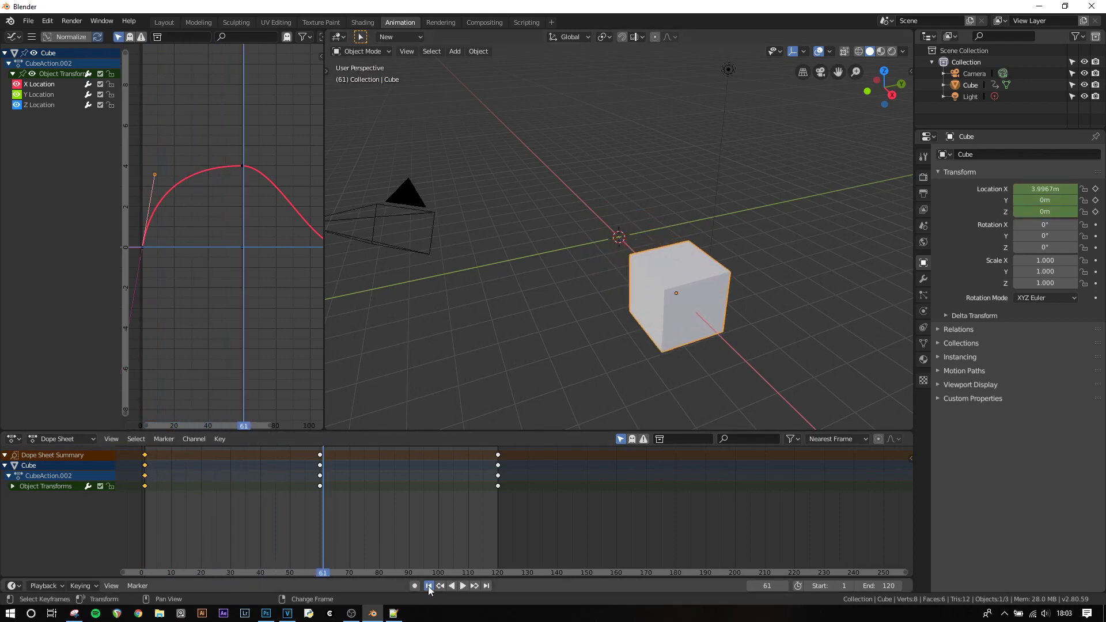
{"action": "key", "text": "Escape"}
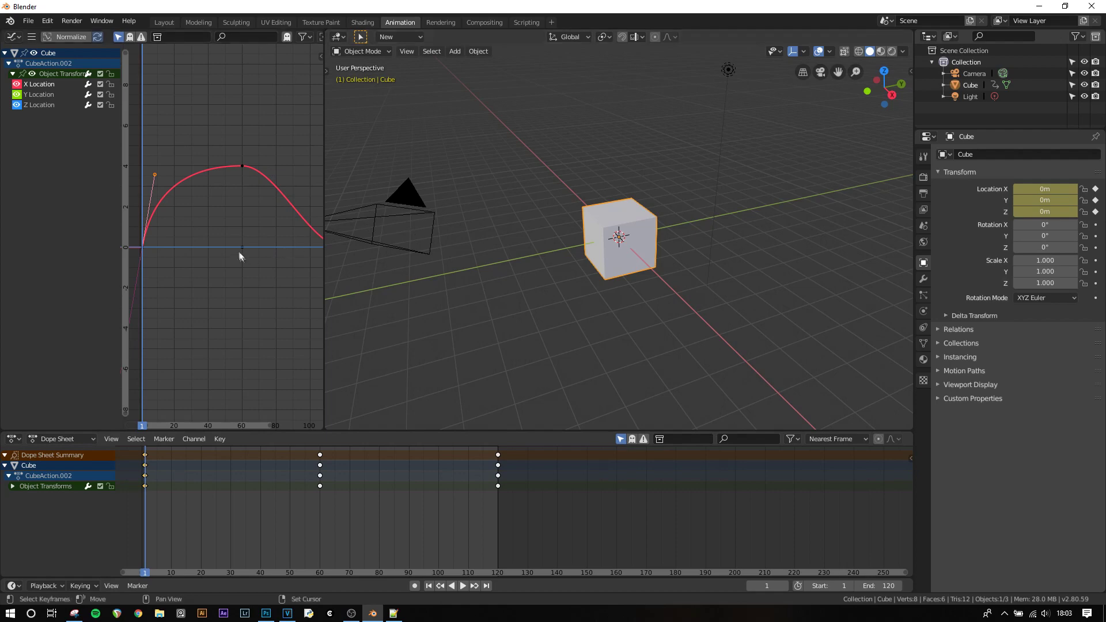
Step: Add a Noise modifier to the Z Location curve and preview it
{"action": "left_click", "coordinate": [44, 104]}
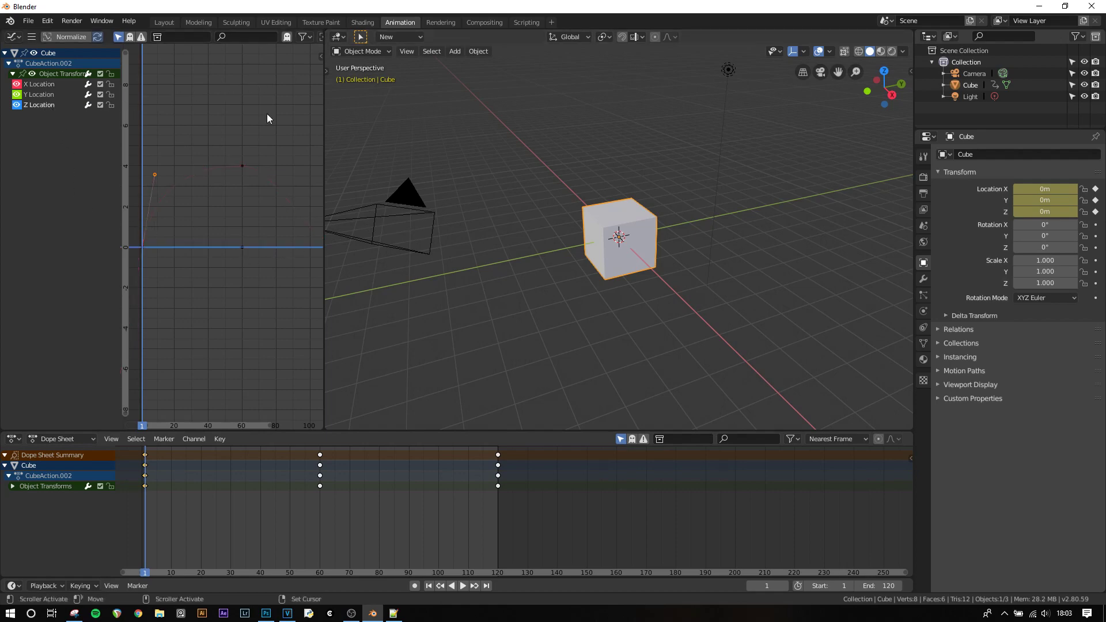
{"action": "key", "text": "n"}
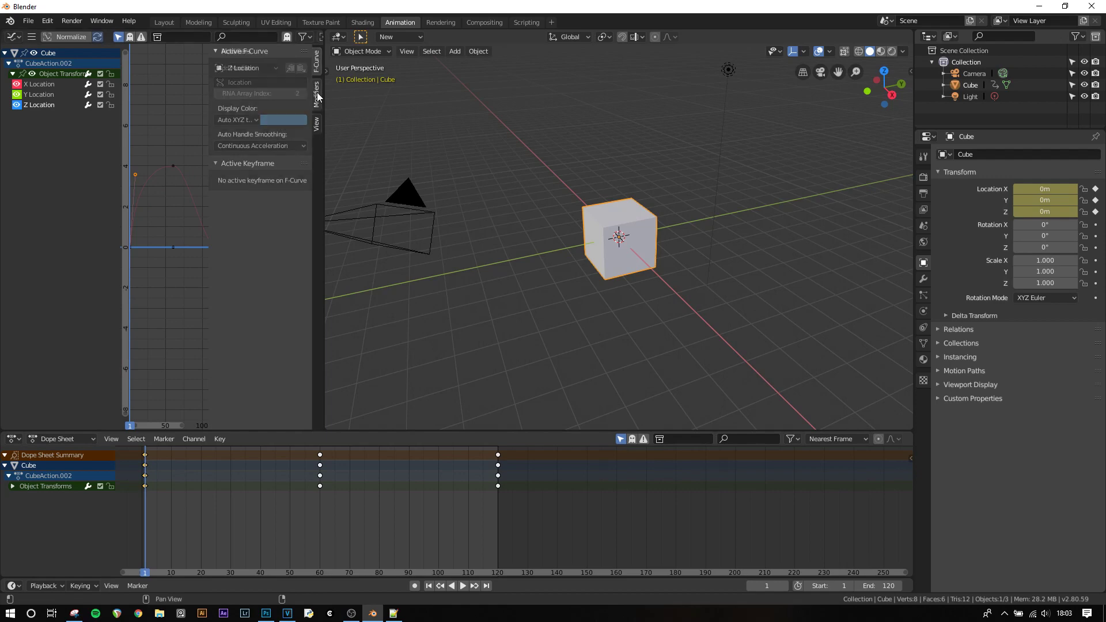
{"action": "left_click", "coordinate": [317, 94]}
{"action": "left_click", "coordinate": [253, 68]}
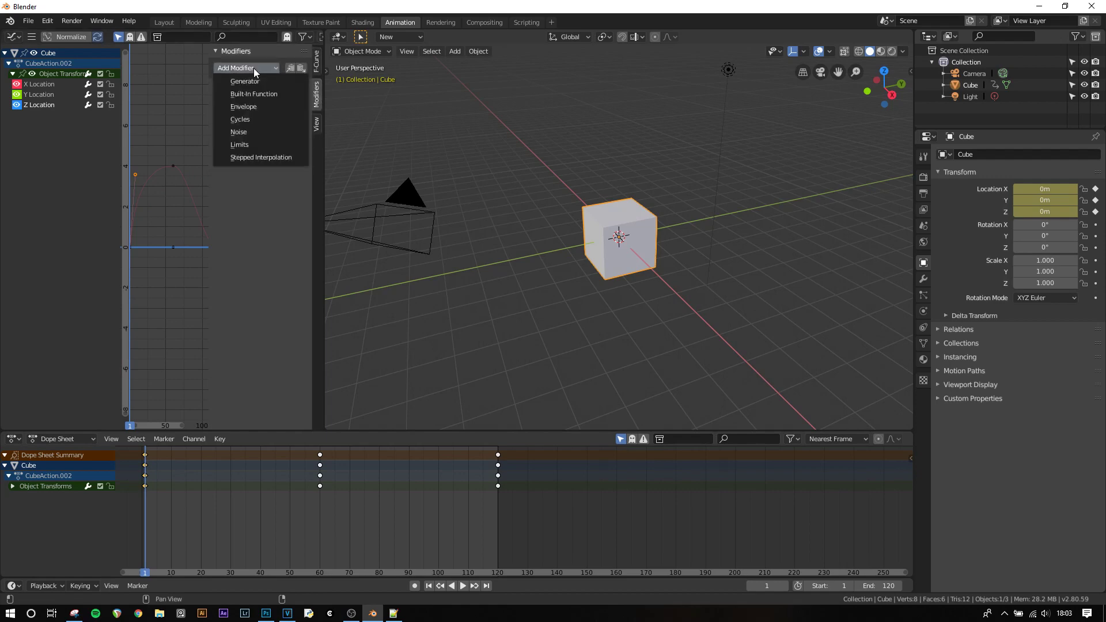
{"action": "left_click", "coordinate": [242, 132]}
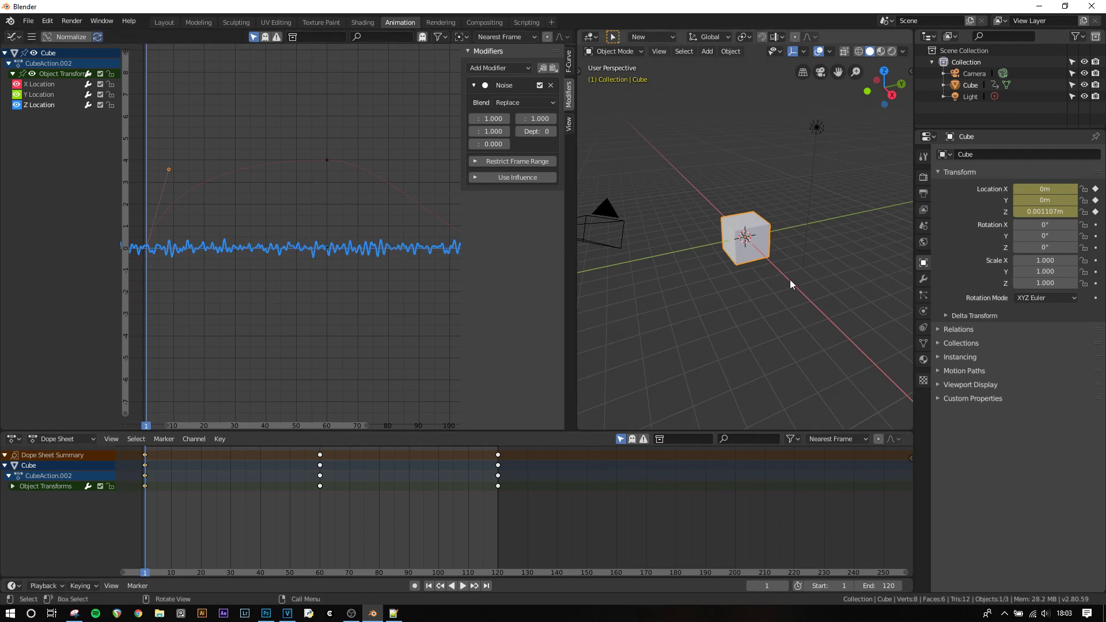
{"action": "key", "text": "space"}
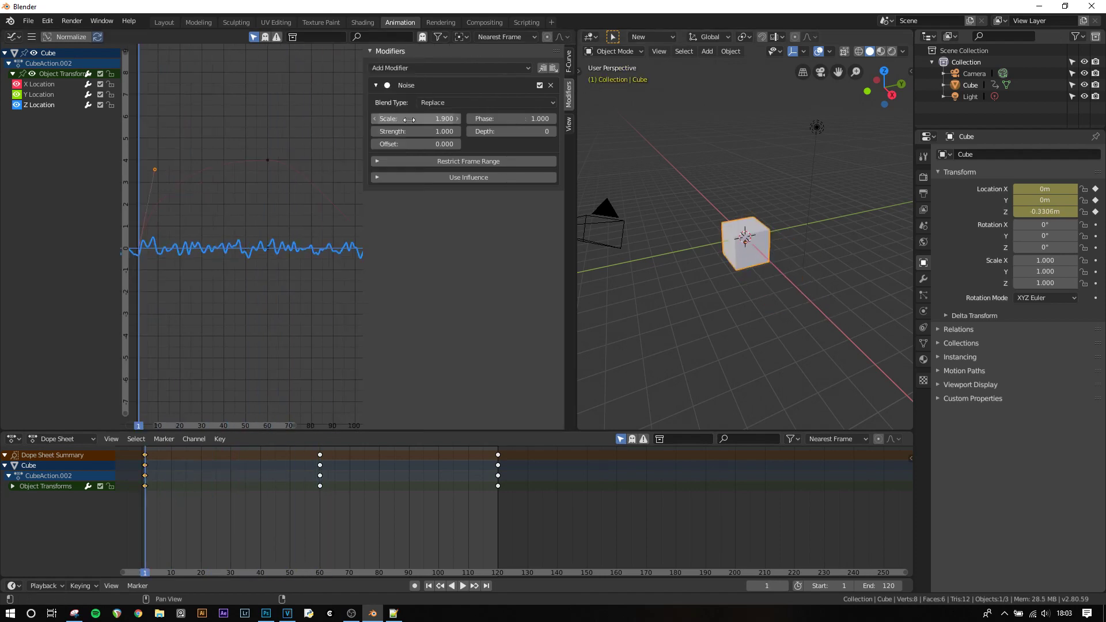
Step: Tune the Noise modifier to Scale 9.900 and Strength 5.700 for a smoother wobble
{"action": "left_click_drag", "start_coordinate": [409, 119], "coordinate": [457, 131]}
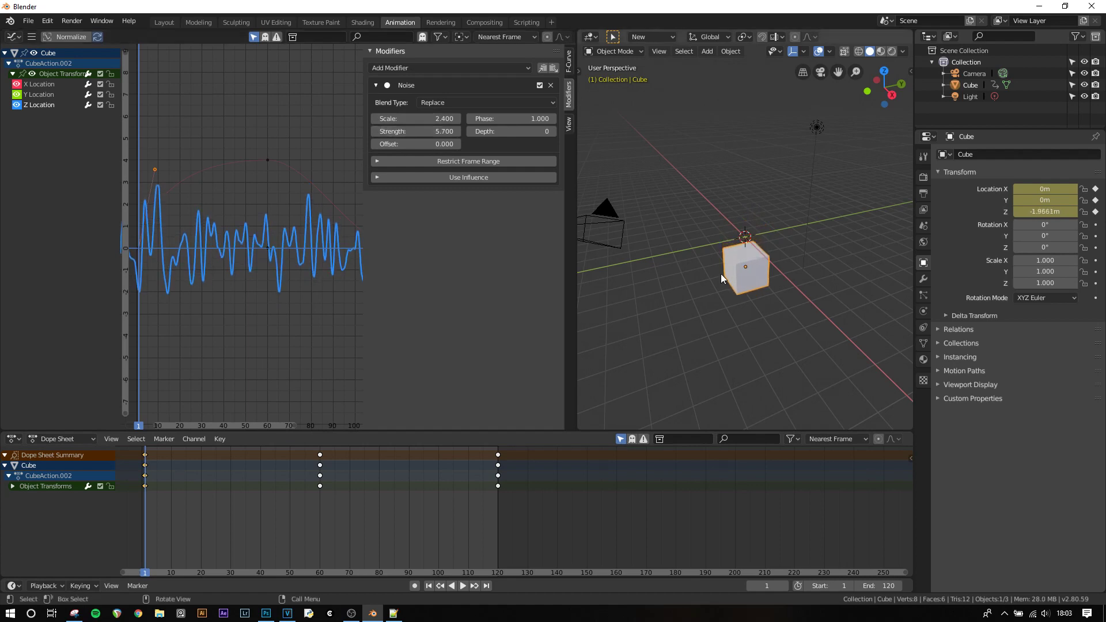
{"action": "key", "text": "space"}
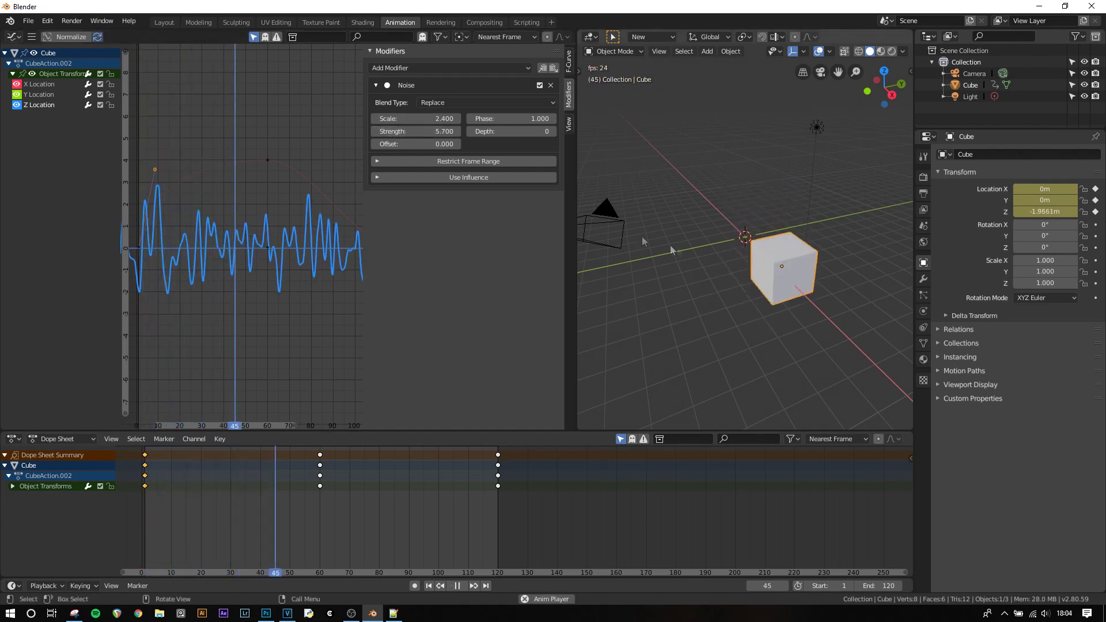
{"action": "left_click_drag", "start_coordinate": [420, 119], "coordinate": [496, 131]}
{"action": "key", "text": "Escape"}
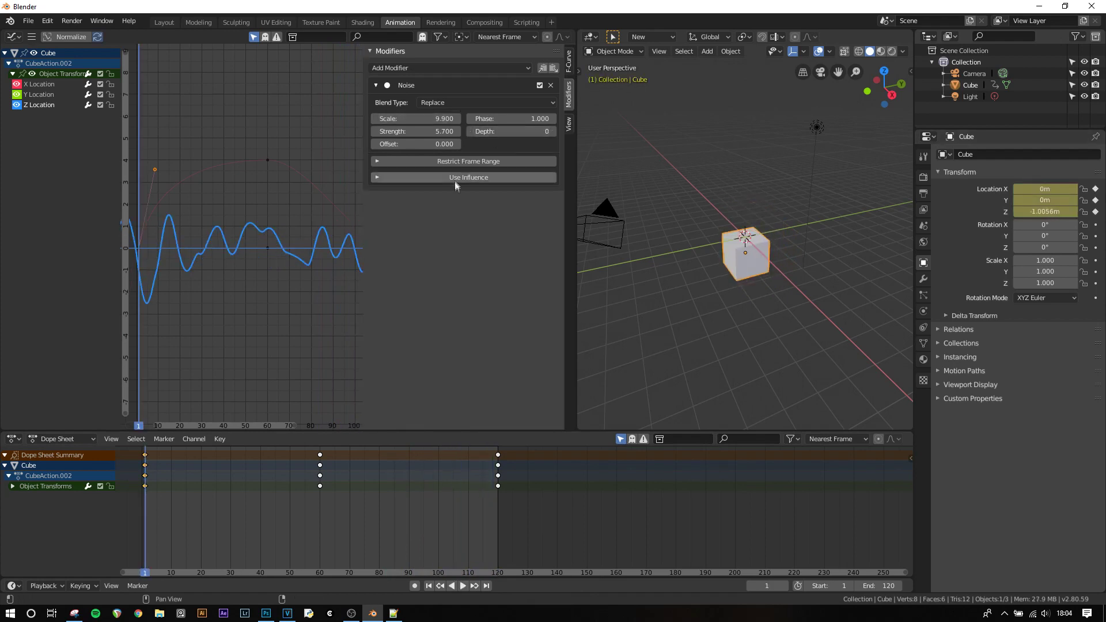
{"action": "left_click", "coordinate": [395, 68]}
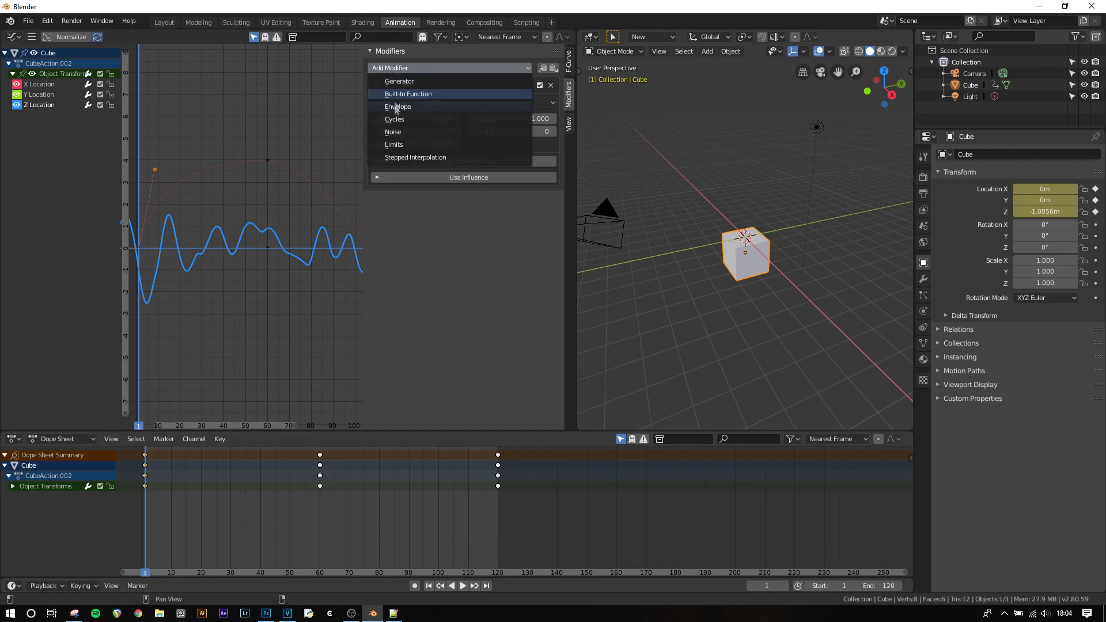
Step: Add a Limits modifier with Minimum and Maximum Y bounds, then undo back to a modifier-free curve
{"action": "left_click", "coordinate": [390, 142]}
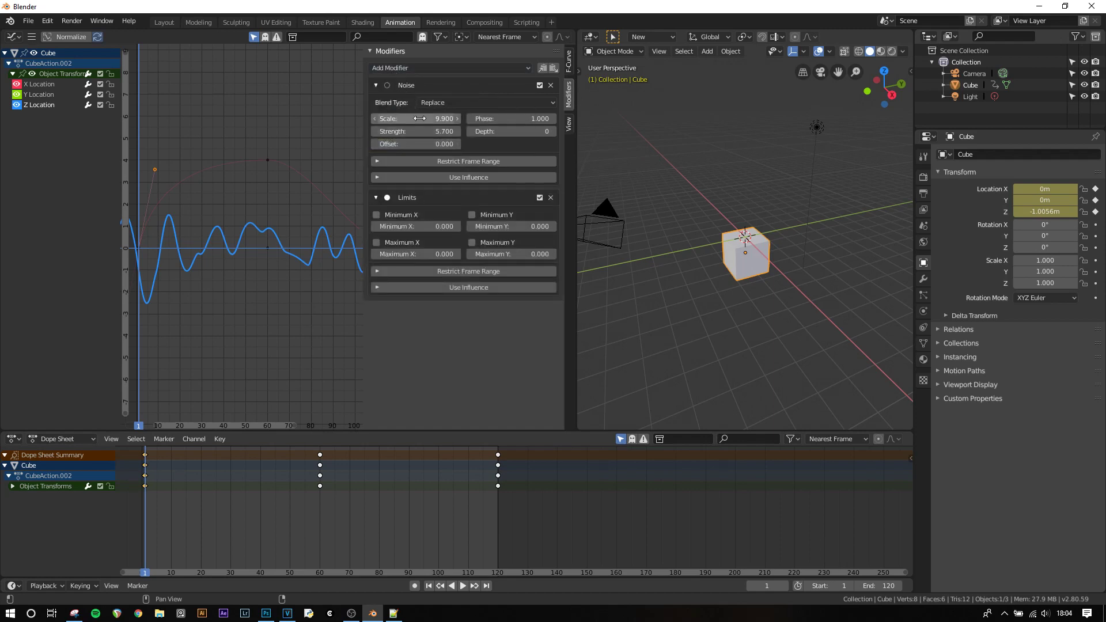
{"action": "left_click", "coordinate": [472, 215]}
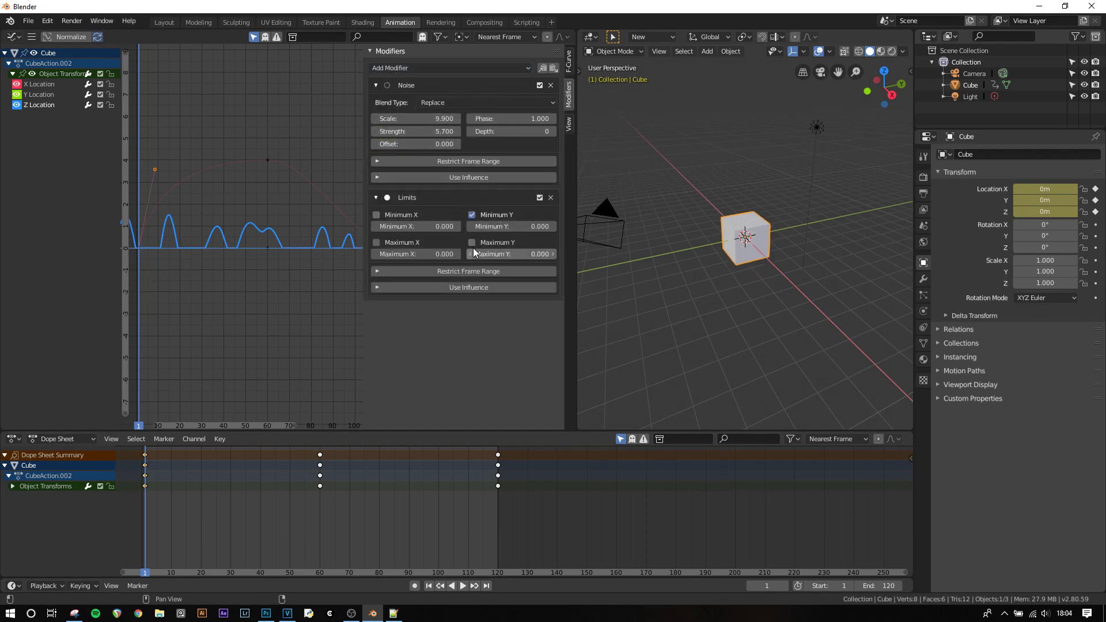
{"action": "left_click", "coordinate": [472, 243]}
{"action": "left_click_drag", "start_coordinate": [484, 256], "coordinate": [496, 226]}
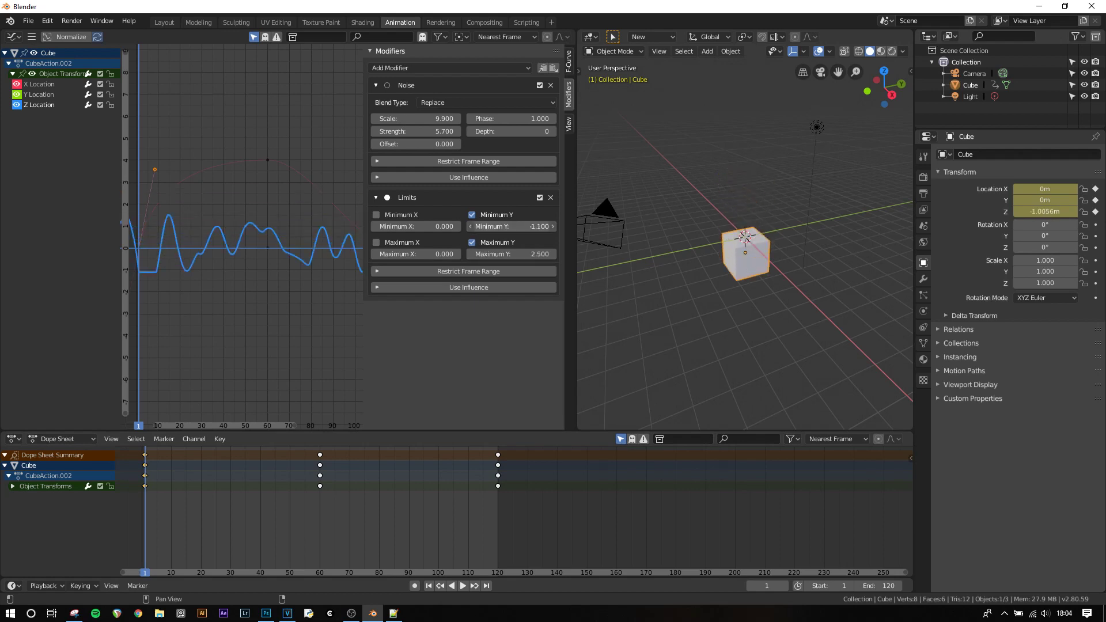
{"action": "key", "text": "ctrl+z"}
{"action": "key", "text": "ctrl+z"}
{"action": "key", "text": "ctrl+z"}
{"action": "key", "text": "ctrl+z"}
{"action": "key", "text": "ctrl+z"}
{"action": "key", "text": "ctrl+z"}
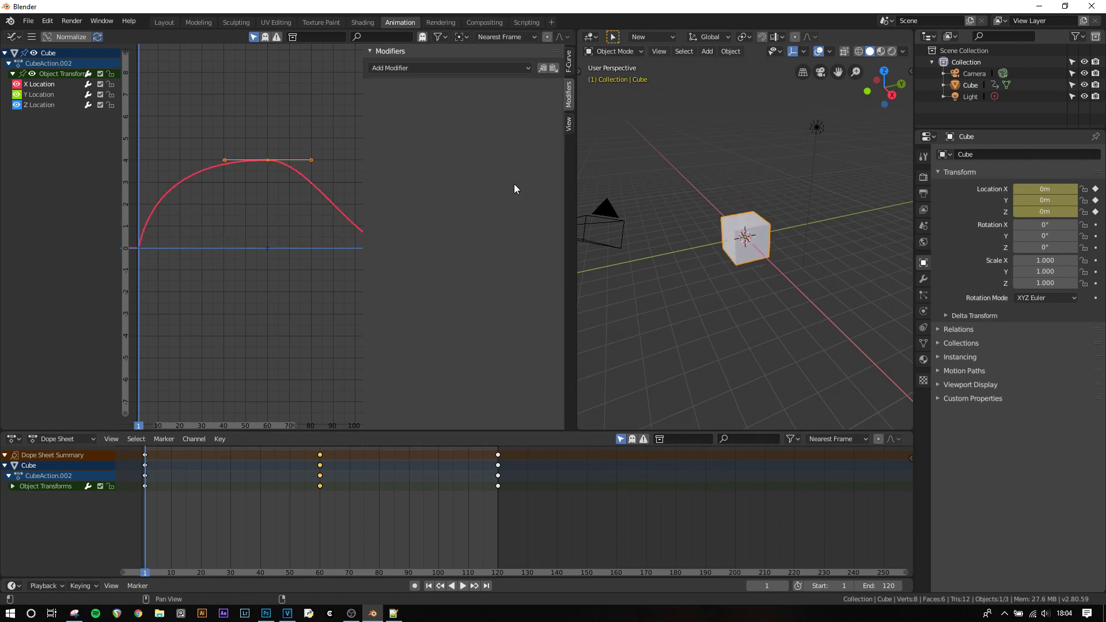
Step: Add a Stepped modifier with step size 8.600 and play the stair-stepped motion
{"action": "left_click", "coordinate": [473, 68]}
{"action": "left_click", "coordinate": [414, 160]}
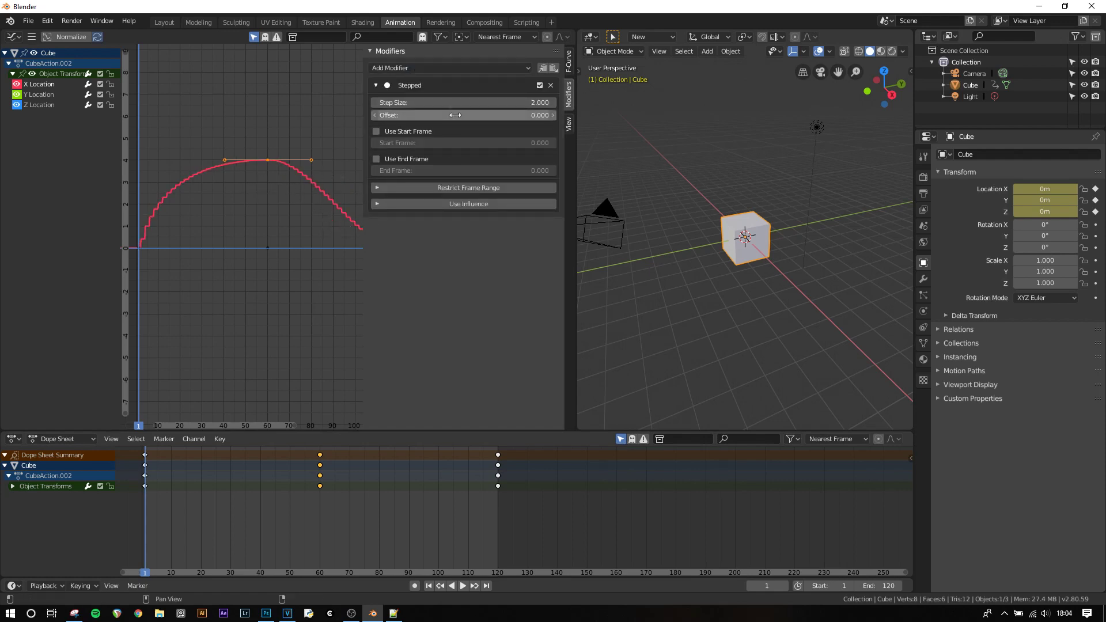
{"action": "left_click_drag", "start_coordinate": [455, 108], "coordinate": [533, 107]}
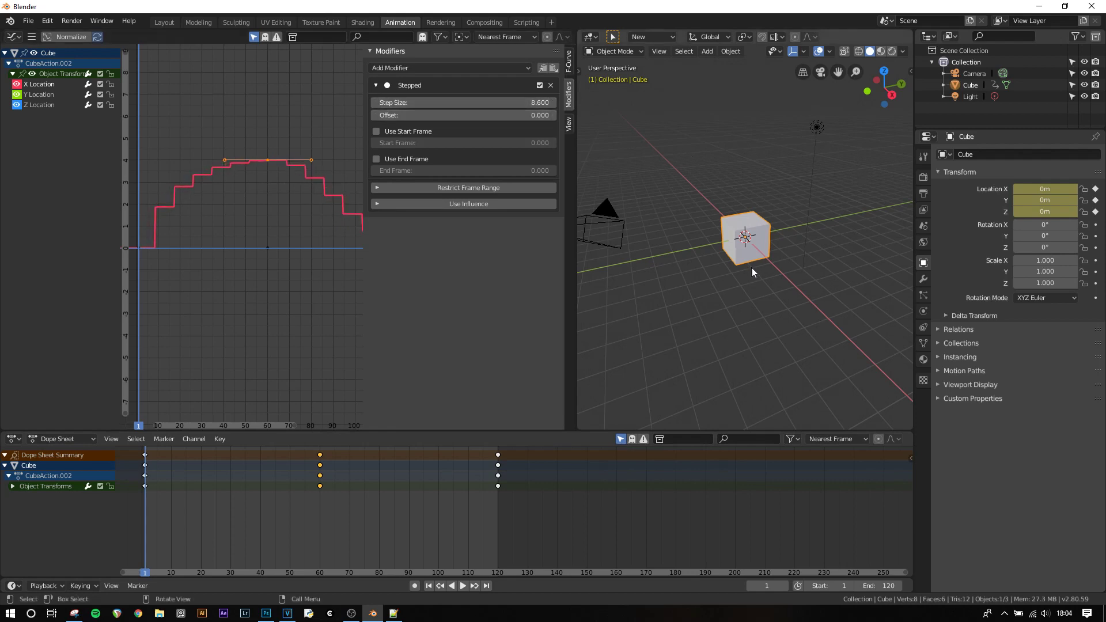
{"action": "middle_click_drag", "start_coordinate": [752, 267], "coordinate": [718, 238]}
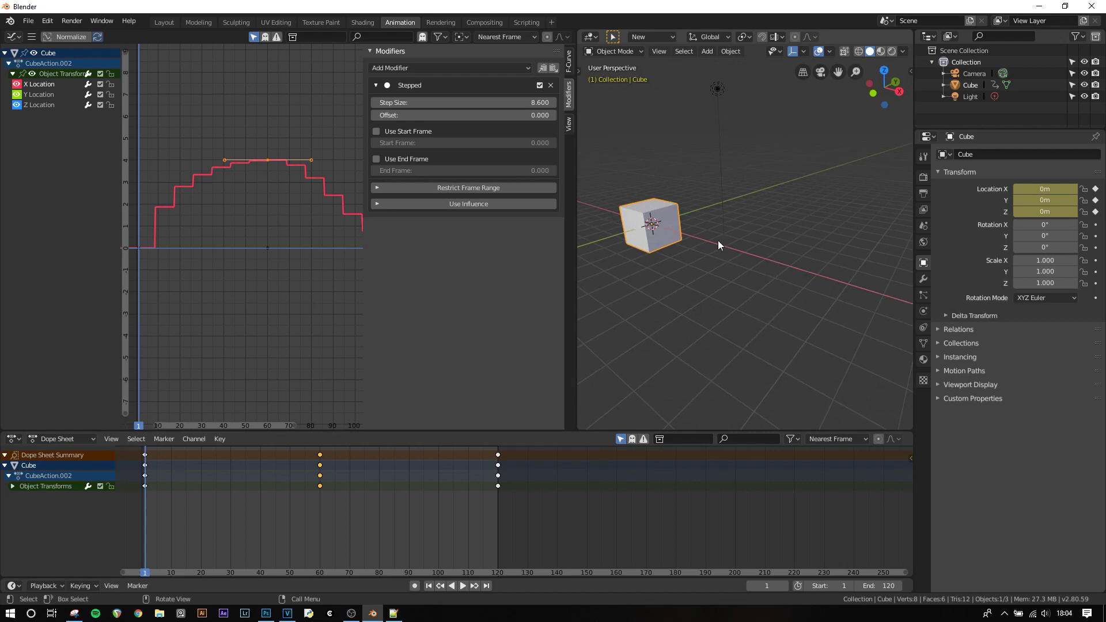
{"action": "key", "text": "space"}
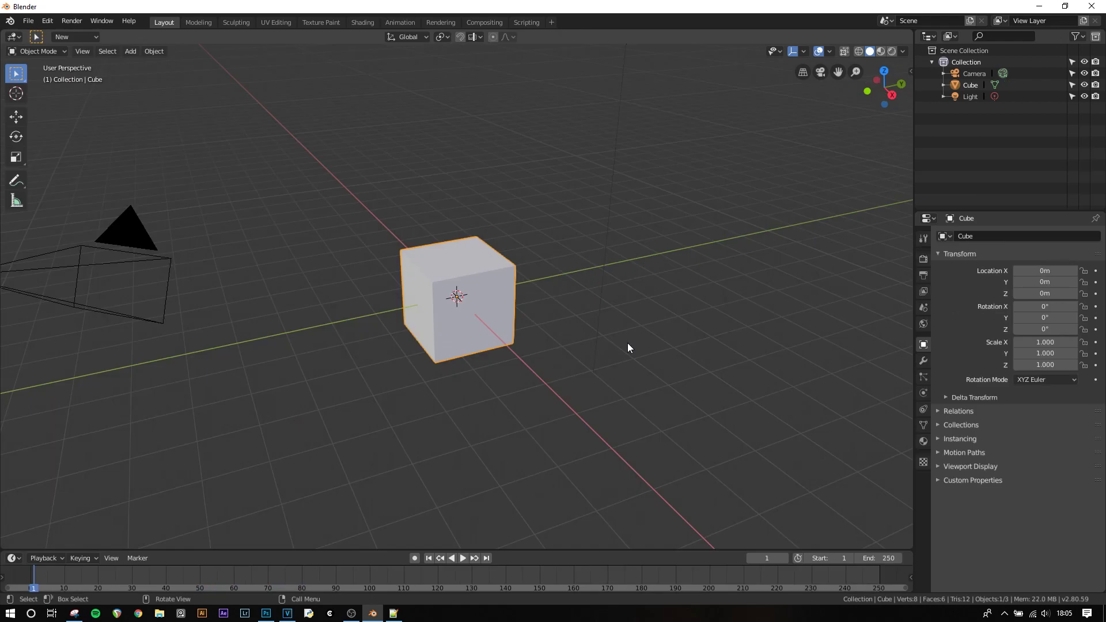
Step: Give the cube an Emission surface shader with strength about 10 in rendered shading
{"action": "left_click", "coordinate": [923, 441]}
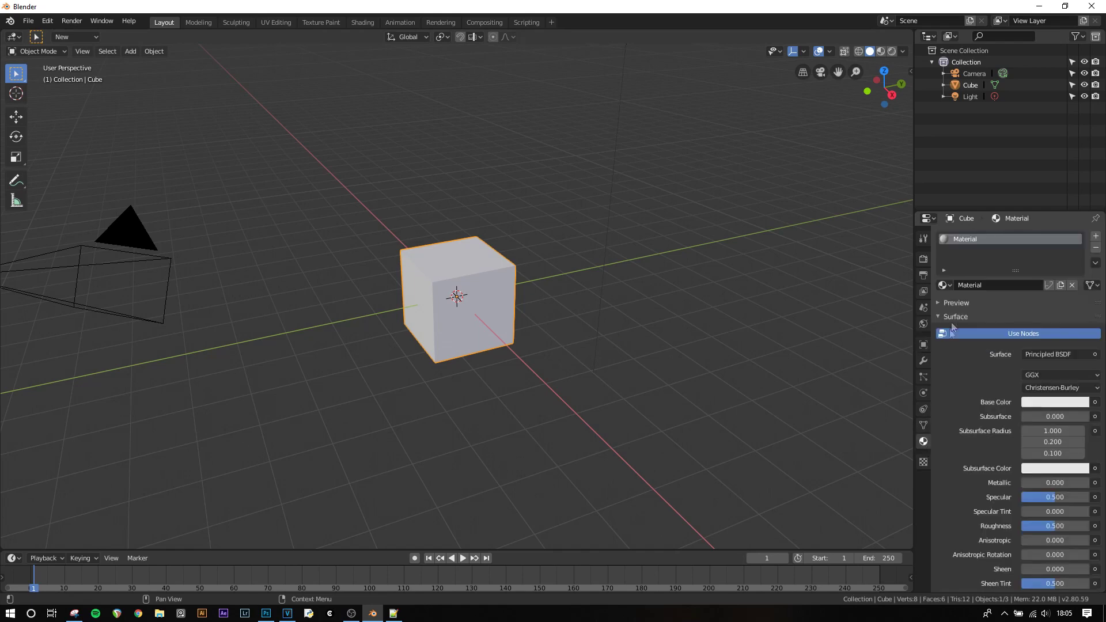
{"action": "left_click", "coordinate": [1049, 354]}
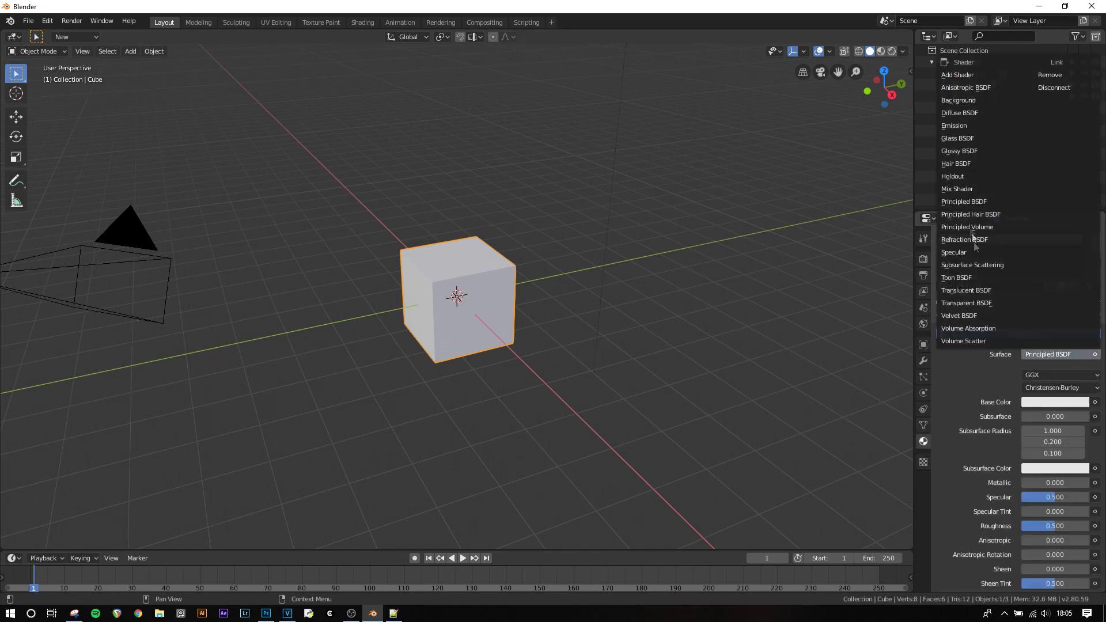
{"action": "left_click", "coordinate": [955, 119]}
{"action": "key", "text": "z"}
{"action": "left_click", "coordinate": [509, 225]}
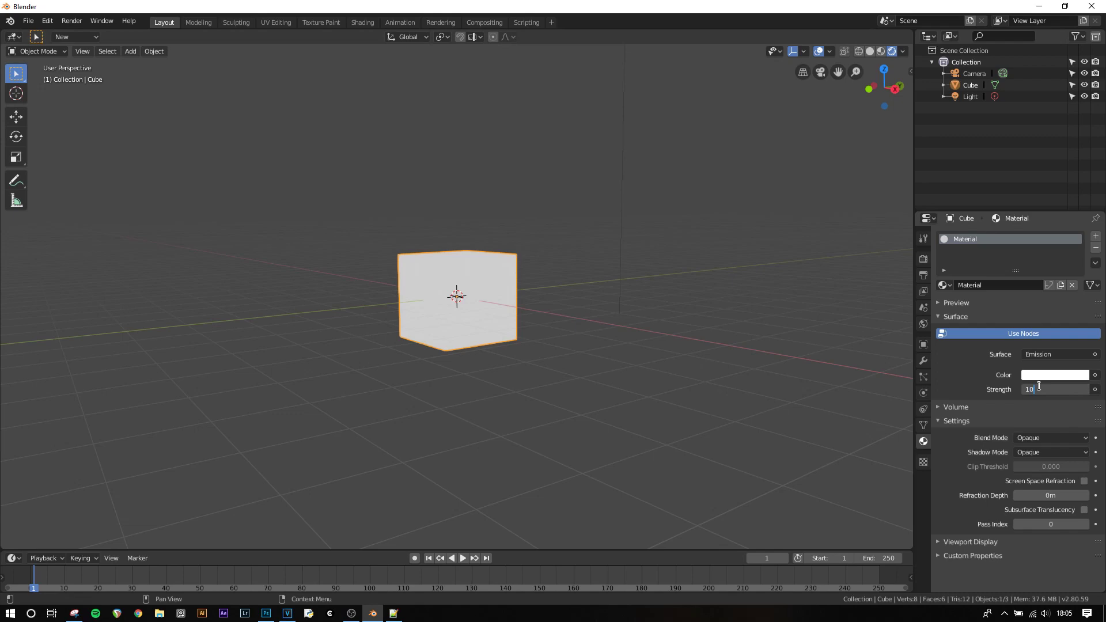
{"action": "left_click_drag", "start_coordinate": [1033, 389], "coordinate": [1041, 390]}
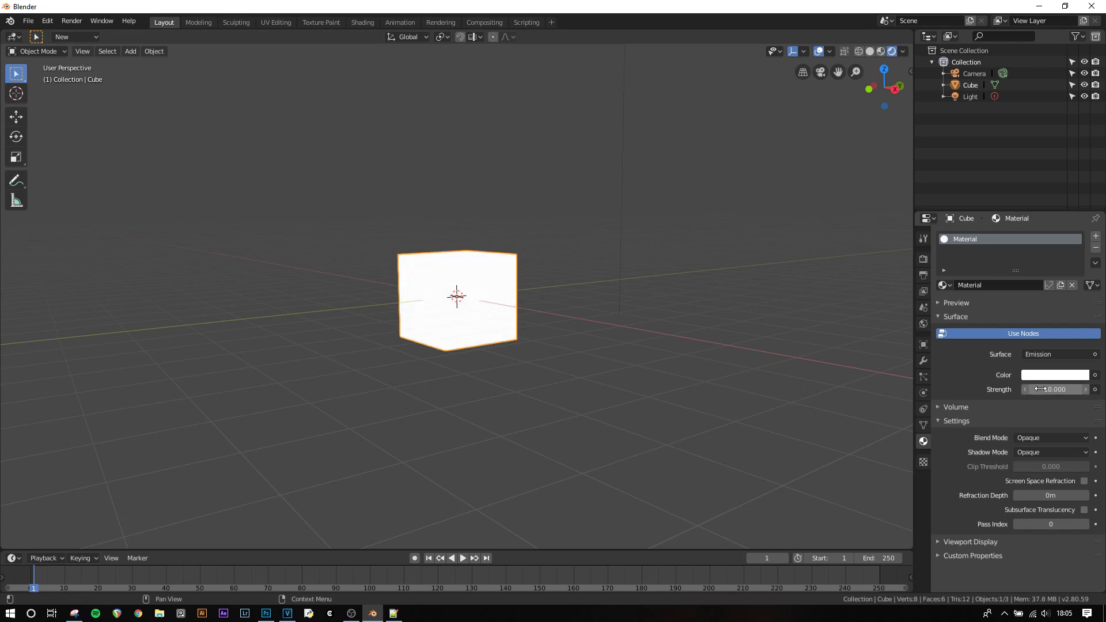
Step: Turn on Bloom in the render settings and return to the Animation workspace
{"action": "left_click", "coordinate": [923, 259]}
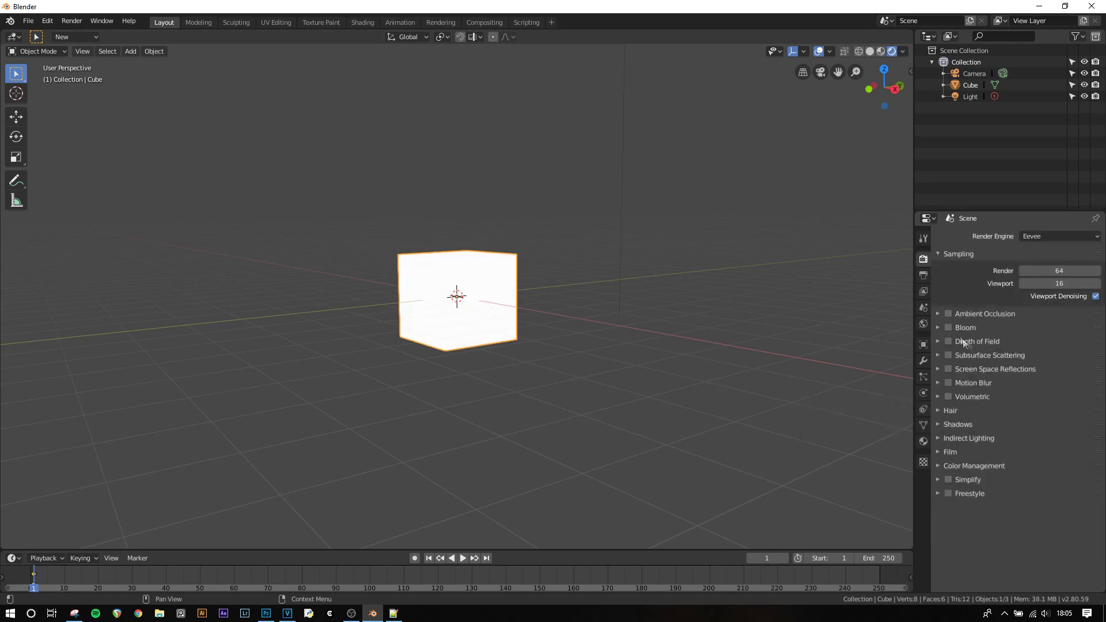
{"action": "left_click", "coordinate": [949, 327]}
{"action": "left_click", "coordinate": [400, 23]}
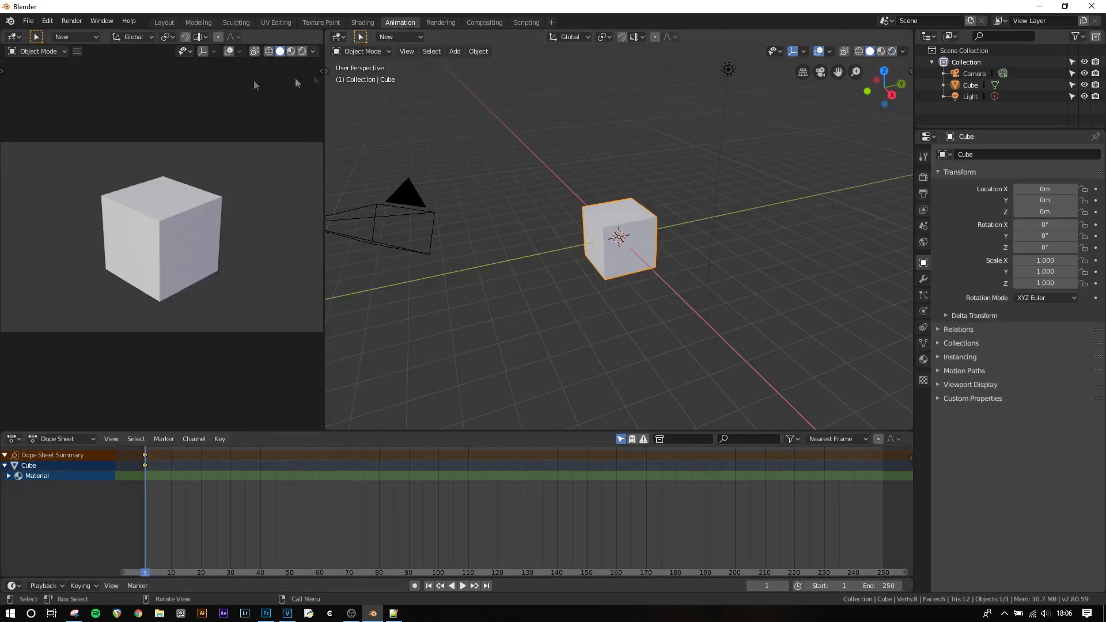
Step: Turn the top-left area into a widened Graph Editor with its sidebar showing
{"action": "left_click", "coordinate": [14, 36]}
{"action": "left_click", "coordinate": [164, 108]}
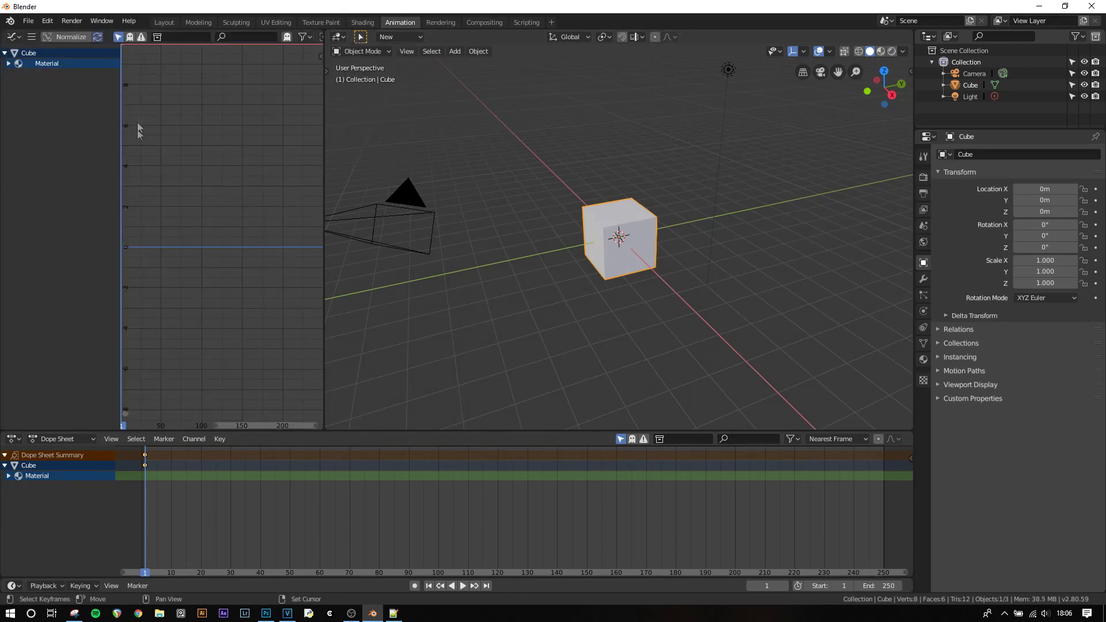
{"action": "scroll", "coordinate": [219, 249], "scroll_direction": "down", "scroll_amount": 1}
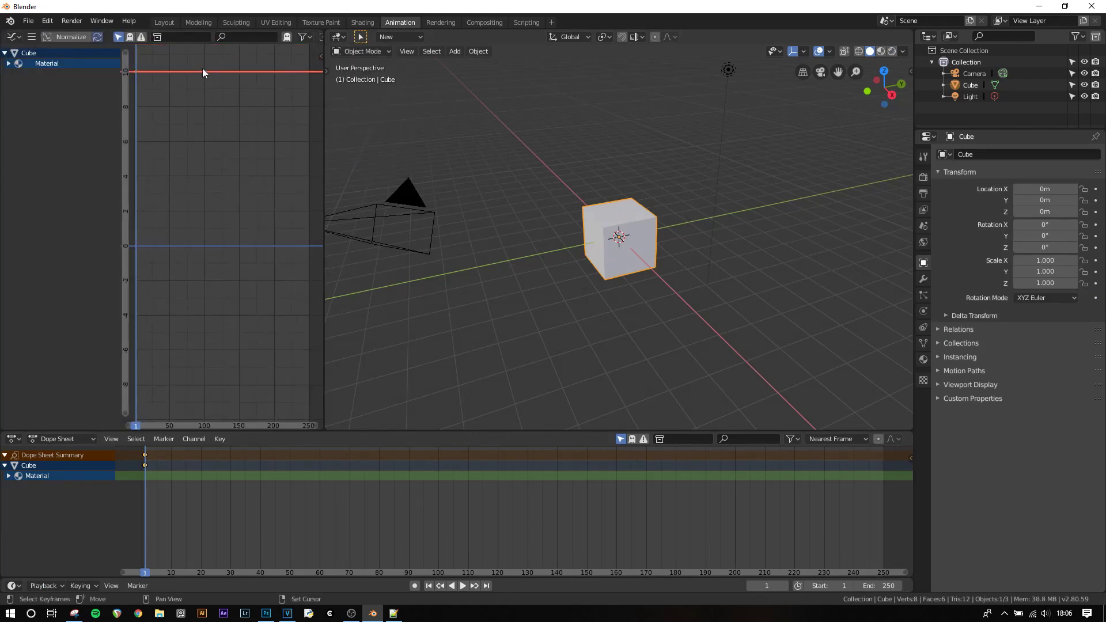
{"action": "scroll", "coordinate": [298, 101], "scroll_direction": "up", "scroll_amount": 3, "text": "shift"}
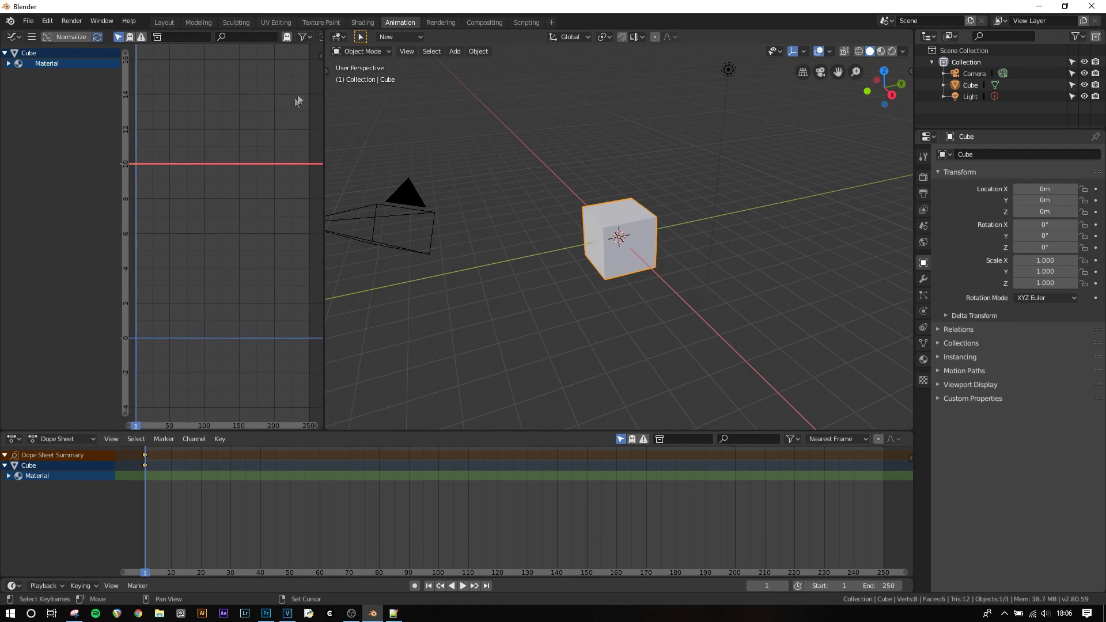
{"action": "left_click_drag", "start_coordinate": [324, 81], "coordinate": [461, 81]}
{"action": "key", "text": "n"}
Step: Add a Noise modifier with raised scale to the emission strength curve, viewed in rendered shading
{"action": "left_click", "coordinate": [383, 68]}
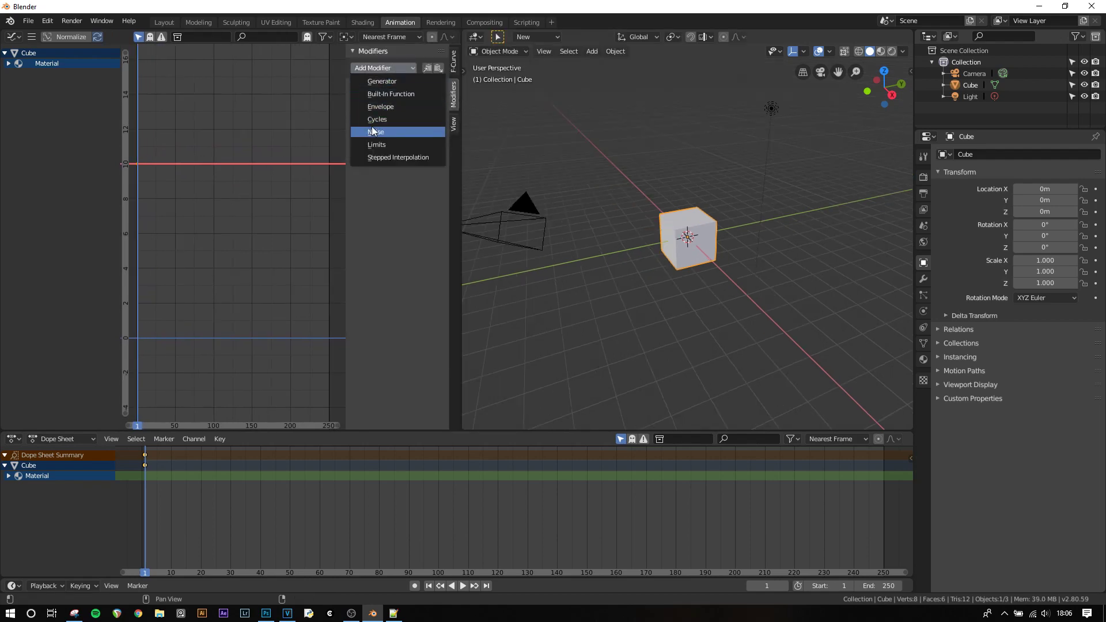
{"action": "left_click", "coordinate": [372, 132]}
{"action": "left_click_drag", "start_coordinate": [375, 118], "coordinate": [421, 132]}
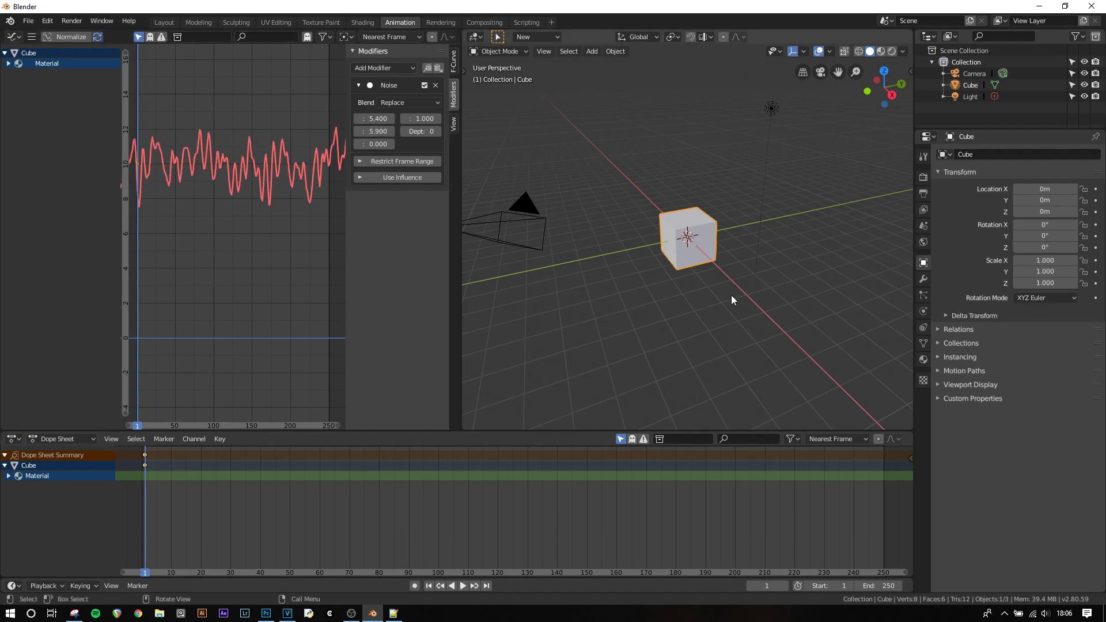
{"action": "key", "text": "z"}
{"action": "left_click", "coordinate": [695, 275]}
Step: Preview the flicker, try a 10.400 minimum Y limit, undo it, and replay from frame 1
{"action": "key", "text": "space"}
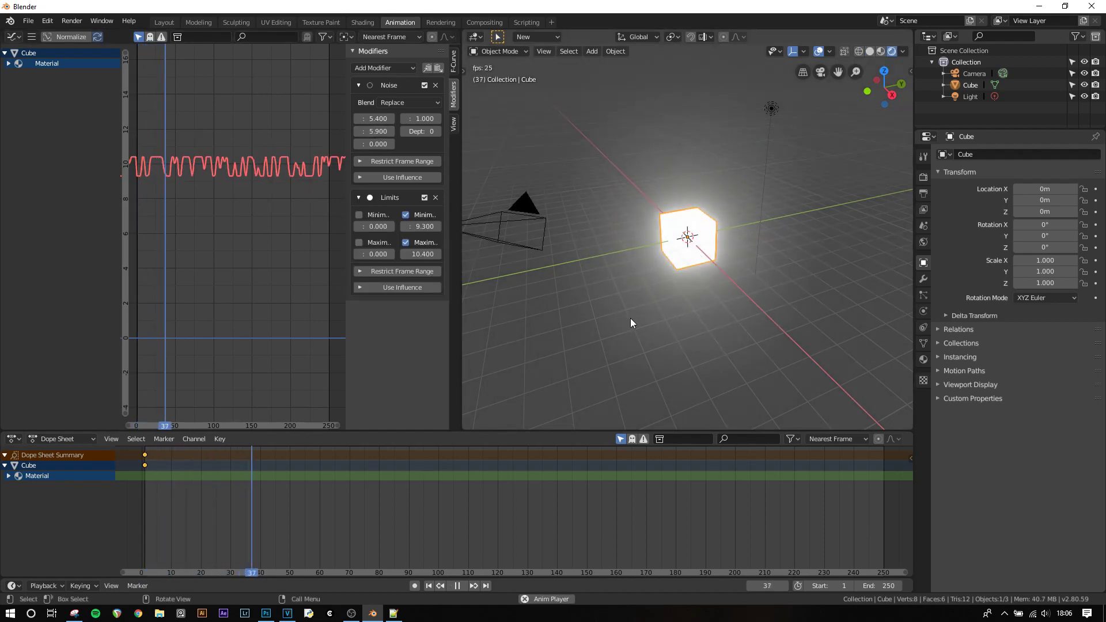
{"action": "key", "text": "space"}
{"action": "left_click_drag", "start_coordinate": [423, 227], "coordinate": [455, 226]}
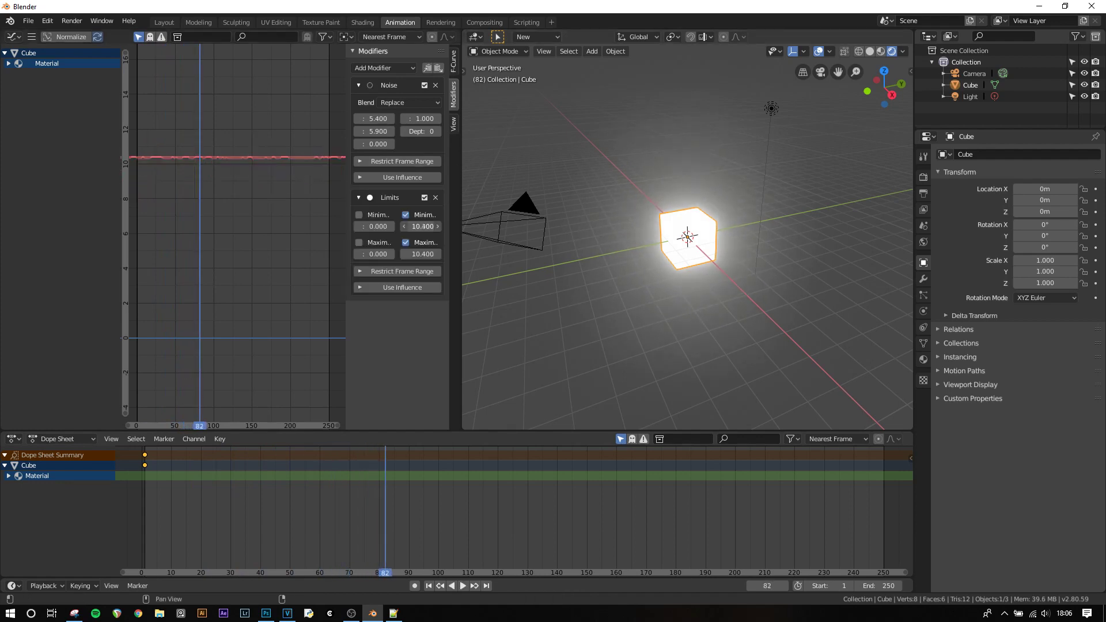
{"action": "key", "text": "ctrl+z"}
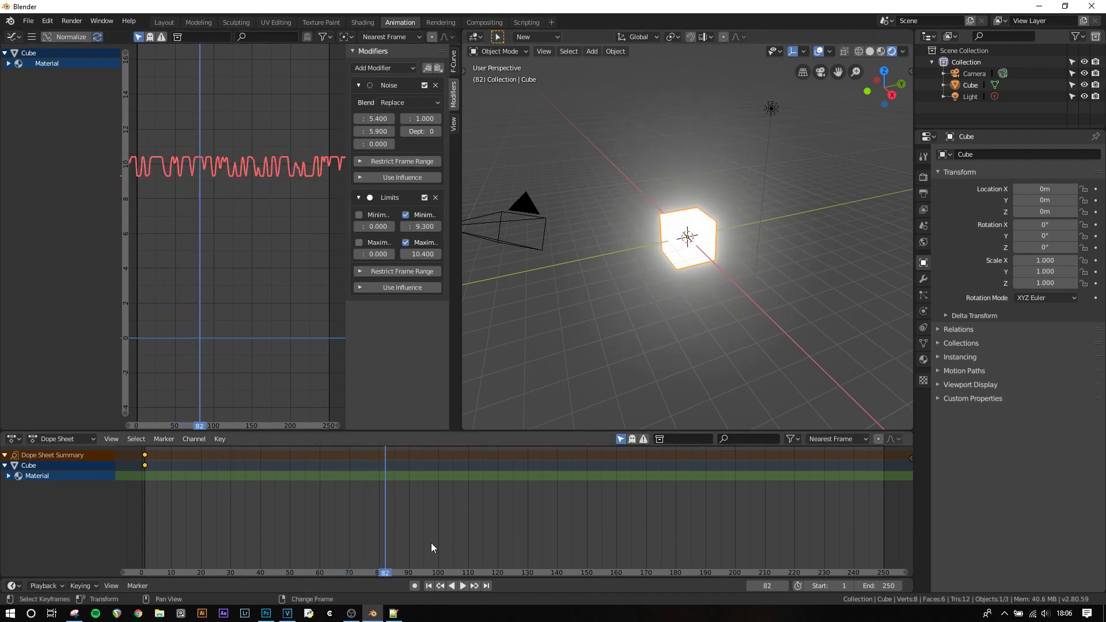
{"action": "left_click", "coordinate": [428, 586]}
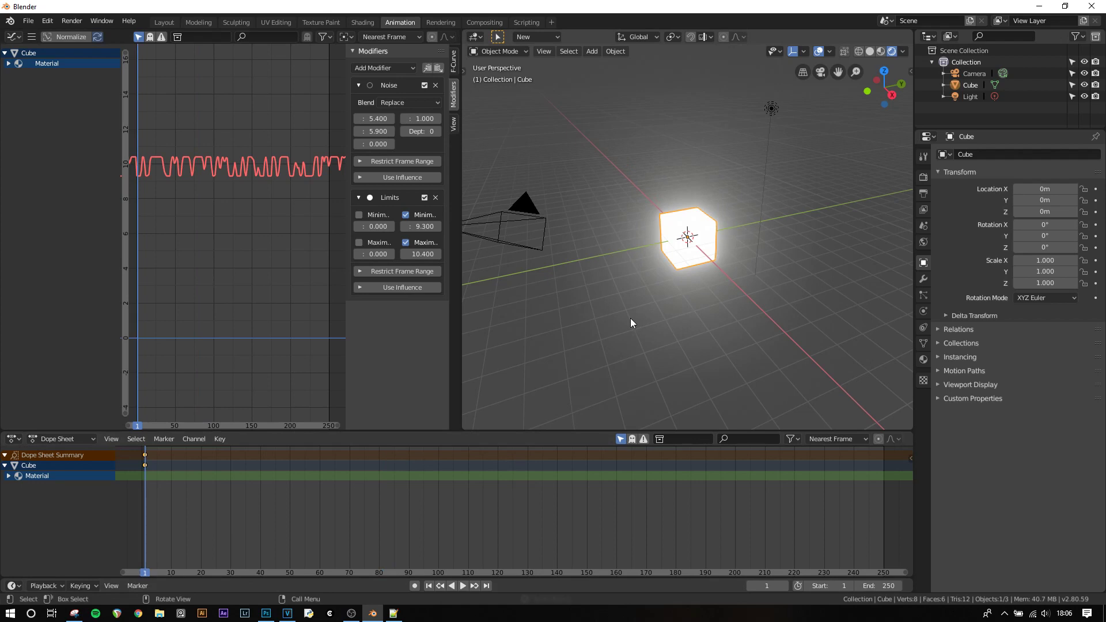
{"action": "key", "text": "space"}
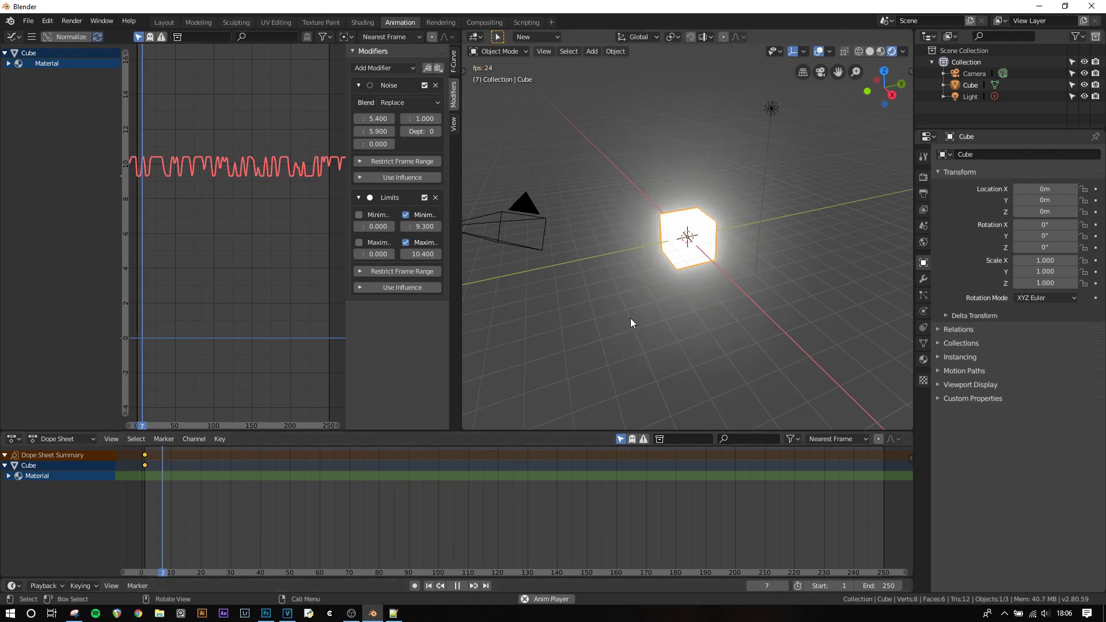